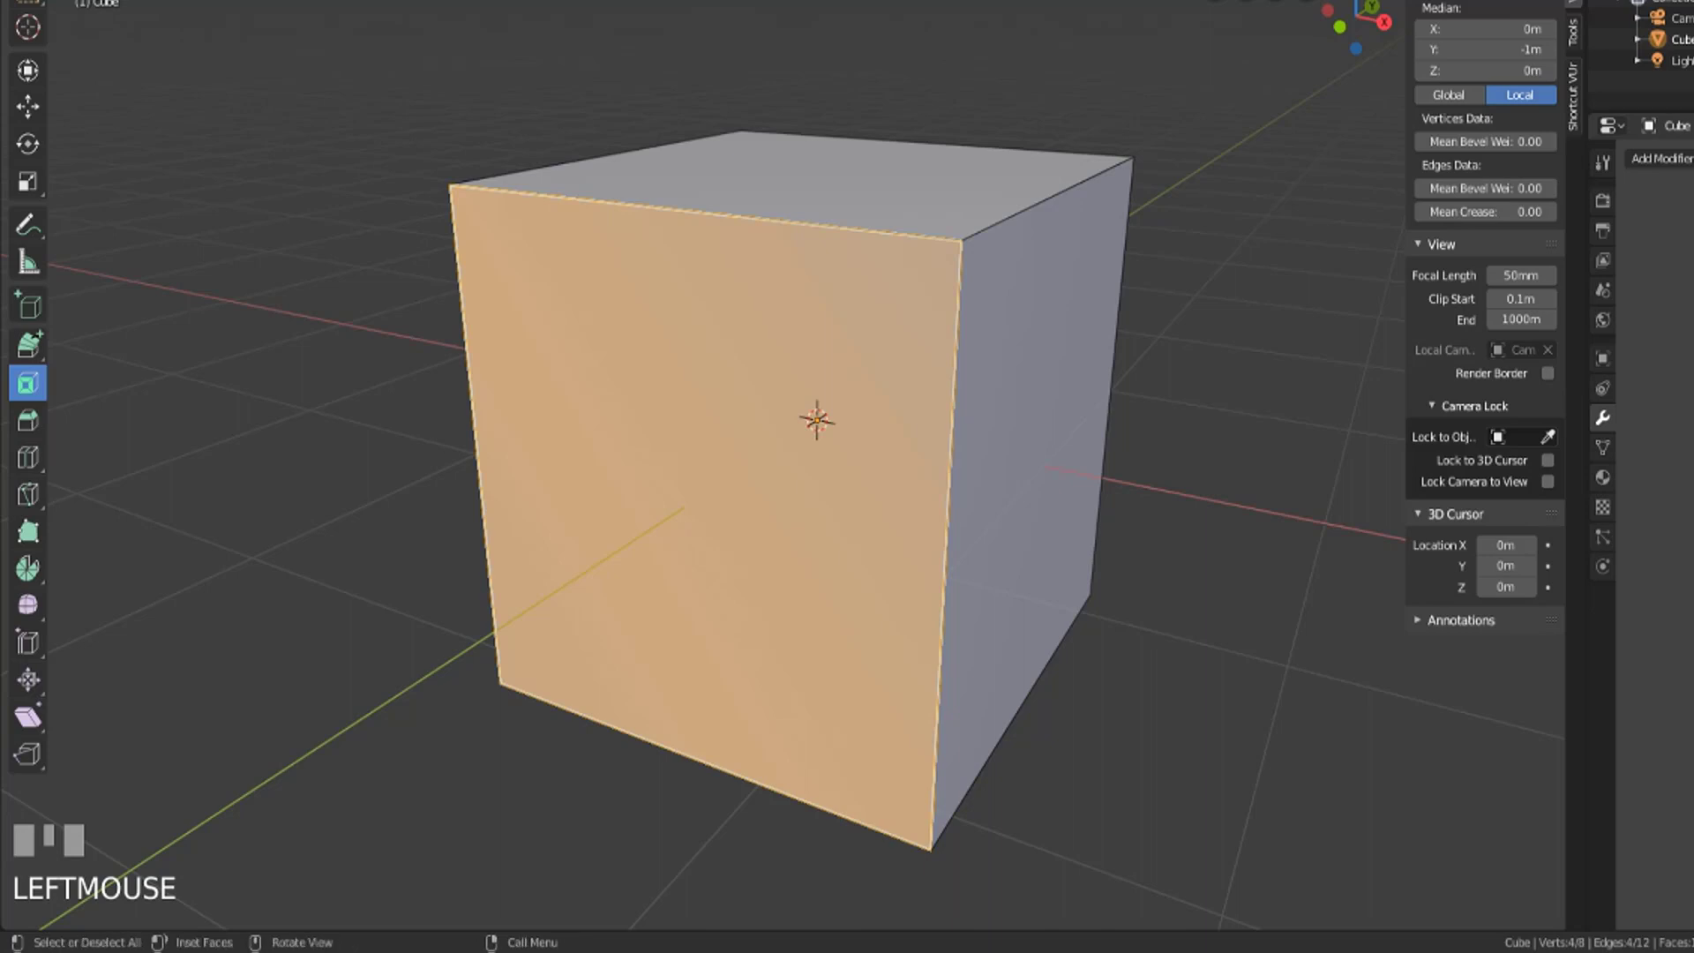
# Inset the selected face, collapse it to a point and pull it out into a long spike
pyautogui.scroll(-2, 811, 424)
pyautogui.moveTo(1001, 356); pyautogui.dragTo(983, 365, button='middle')
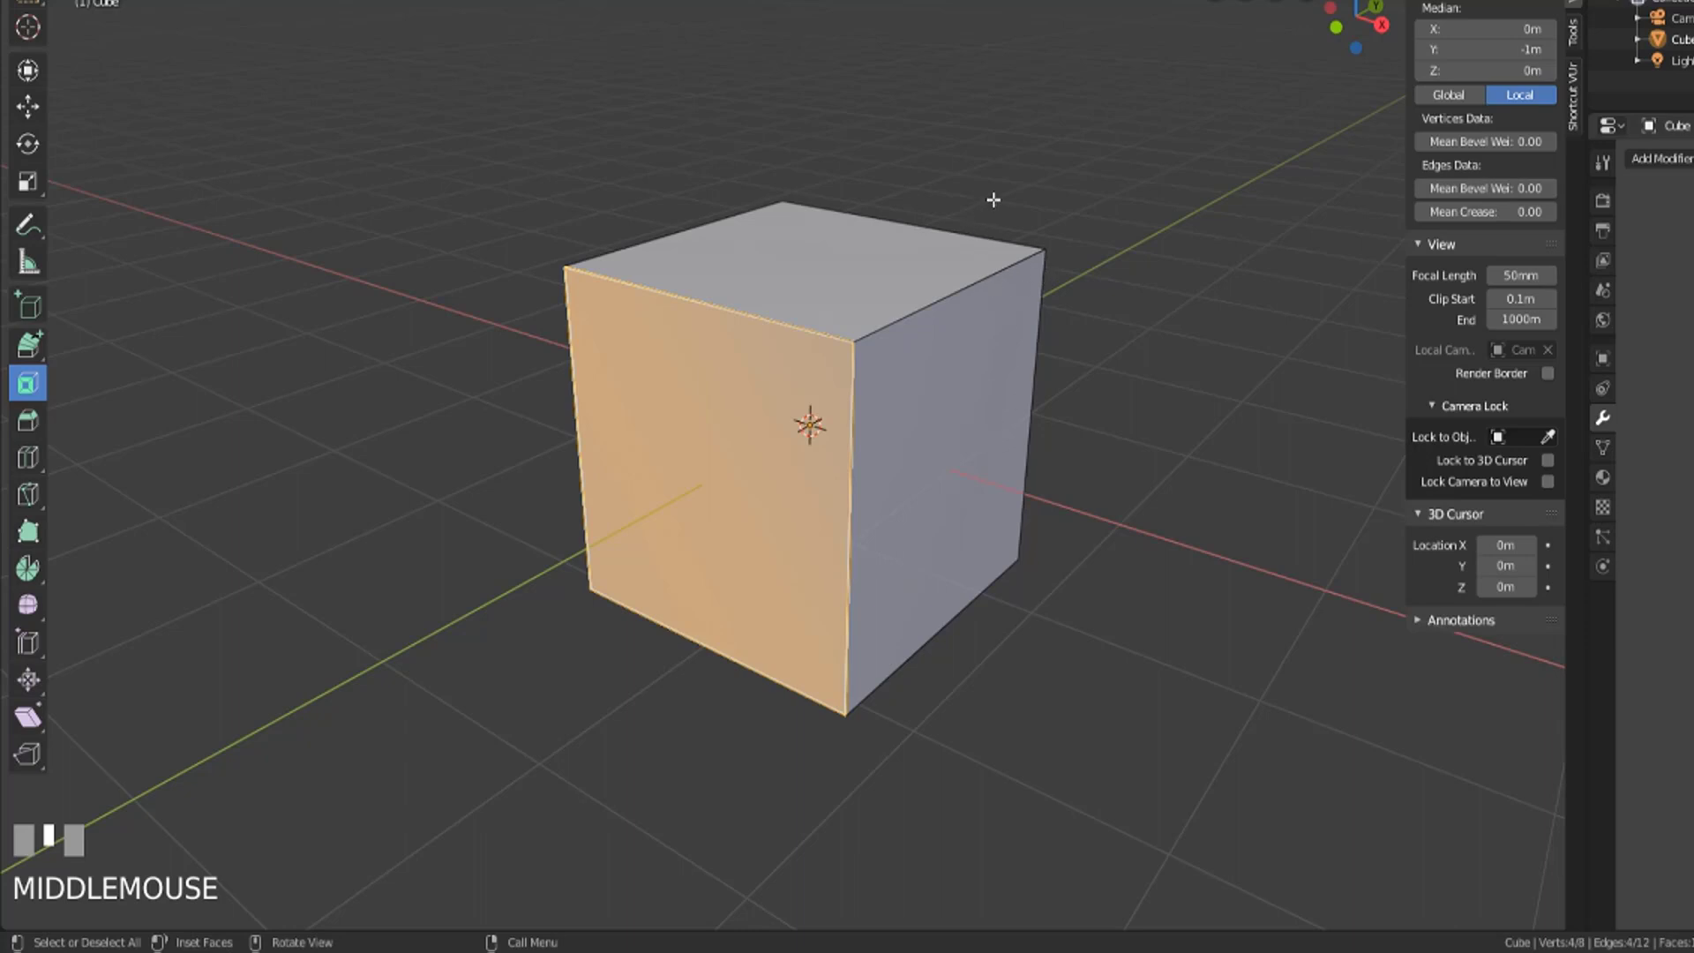
pyautogui.press('i')
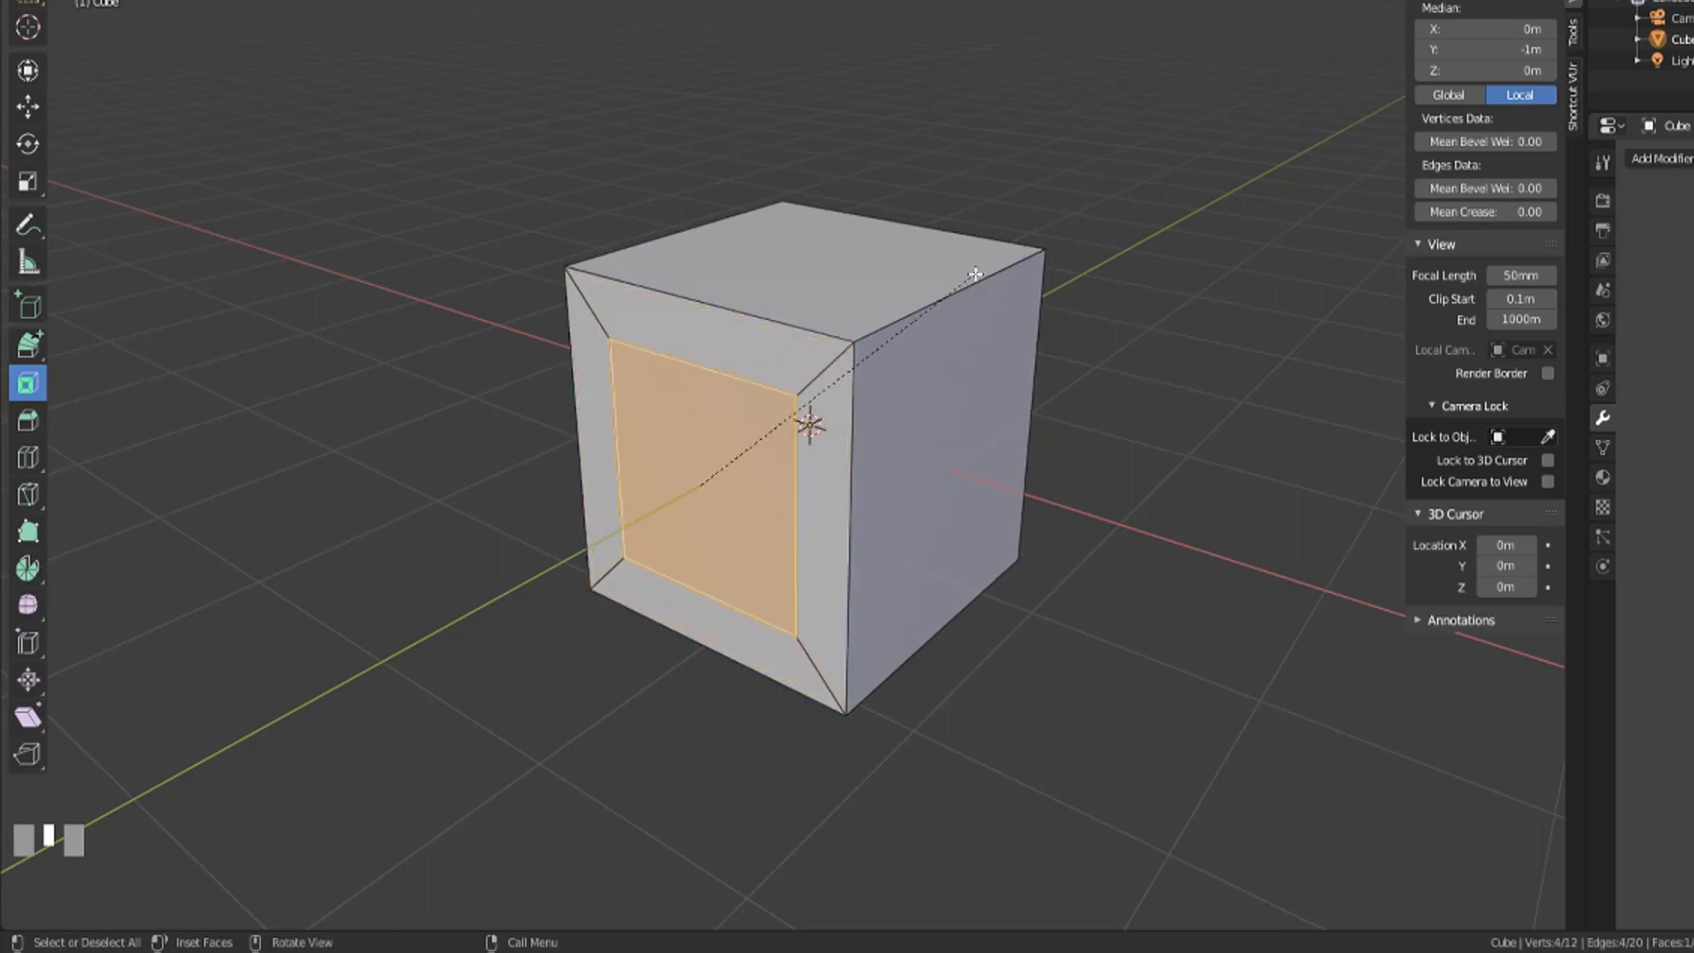
pyautogui.press('ctrl')
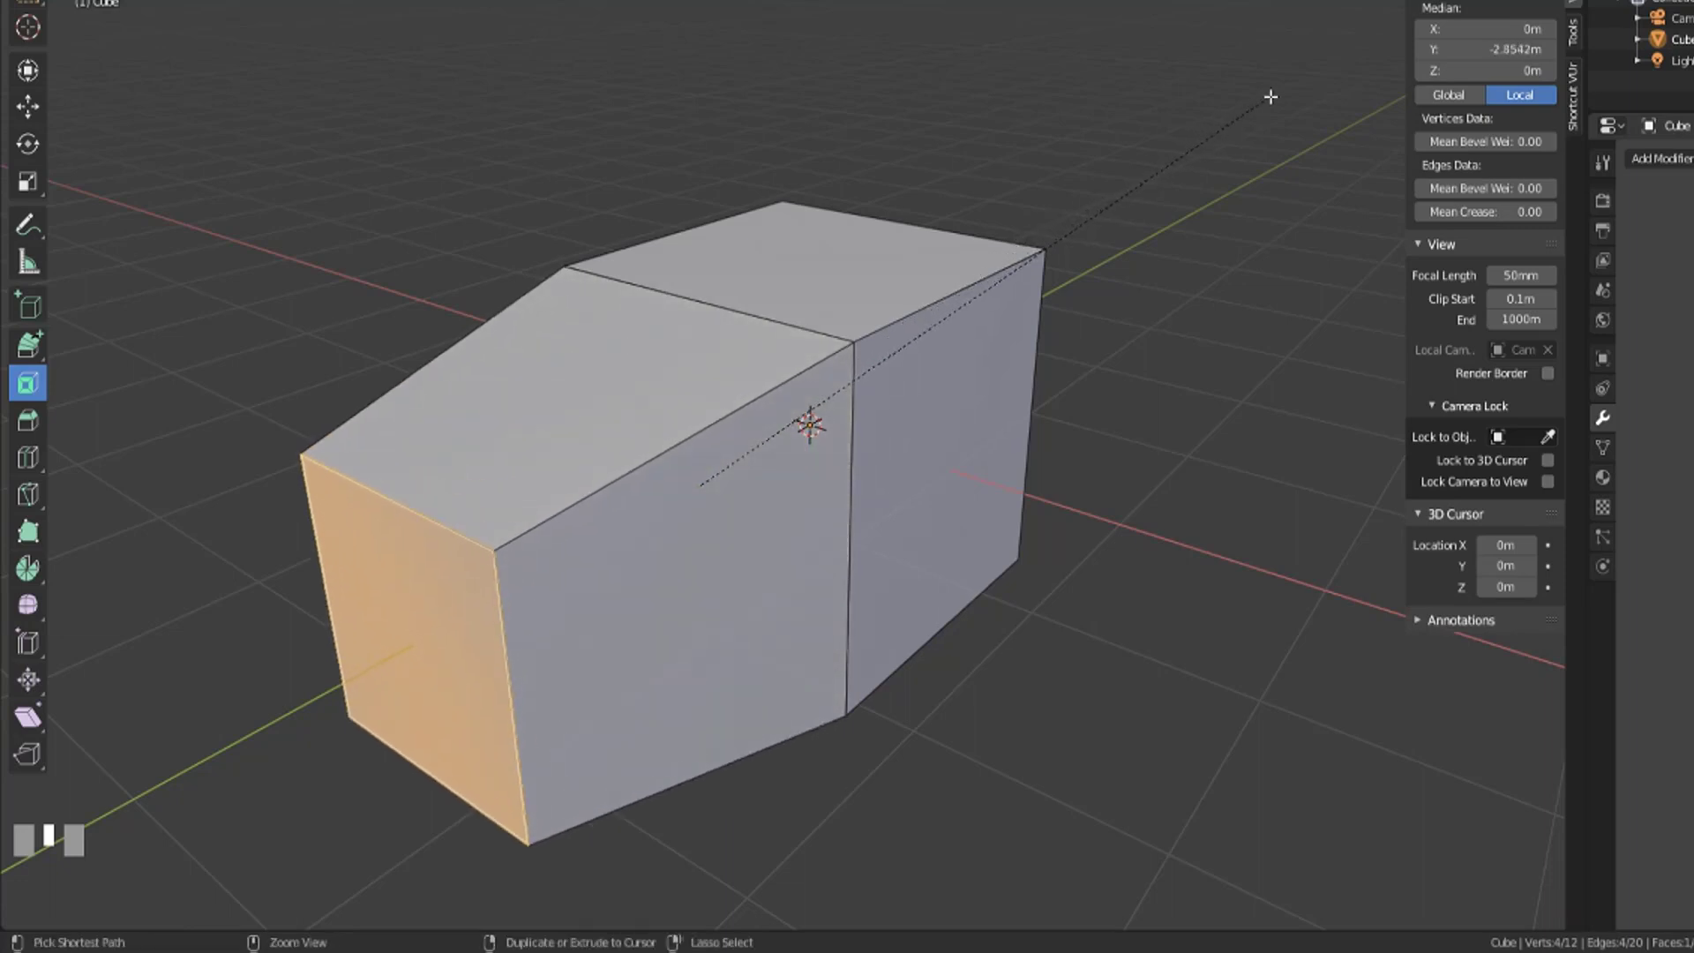
pyautogui.press('ctrl')
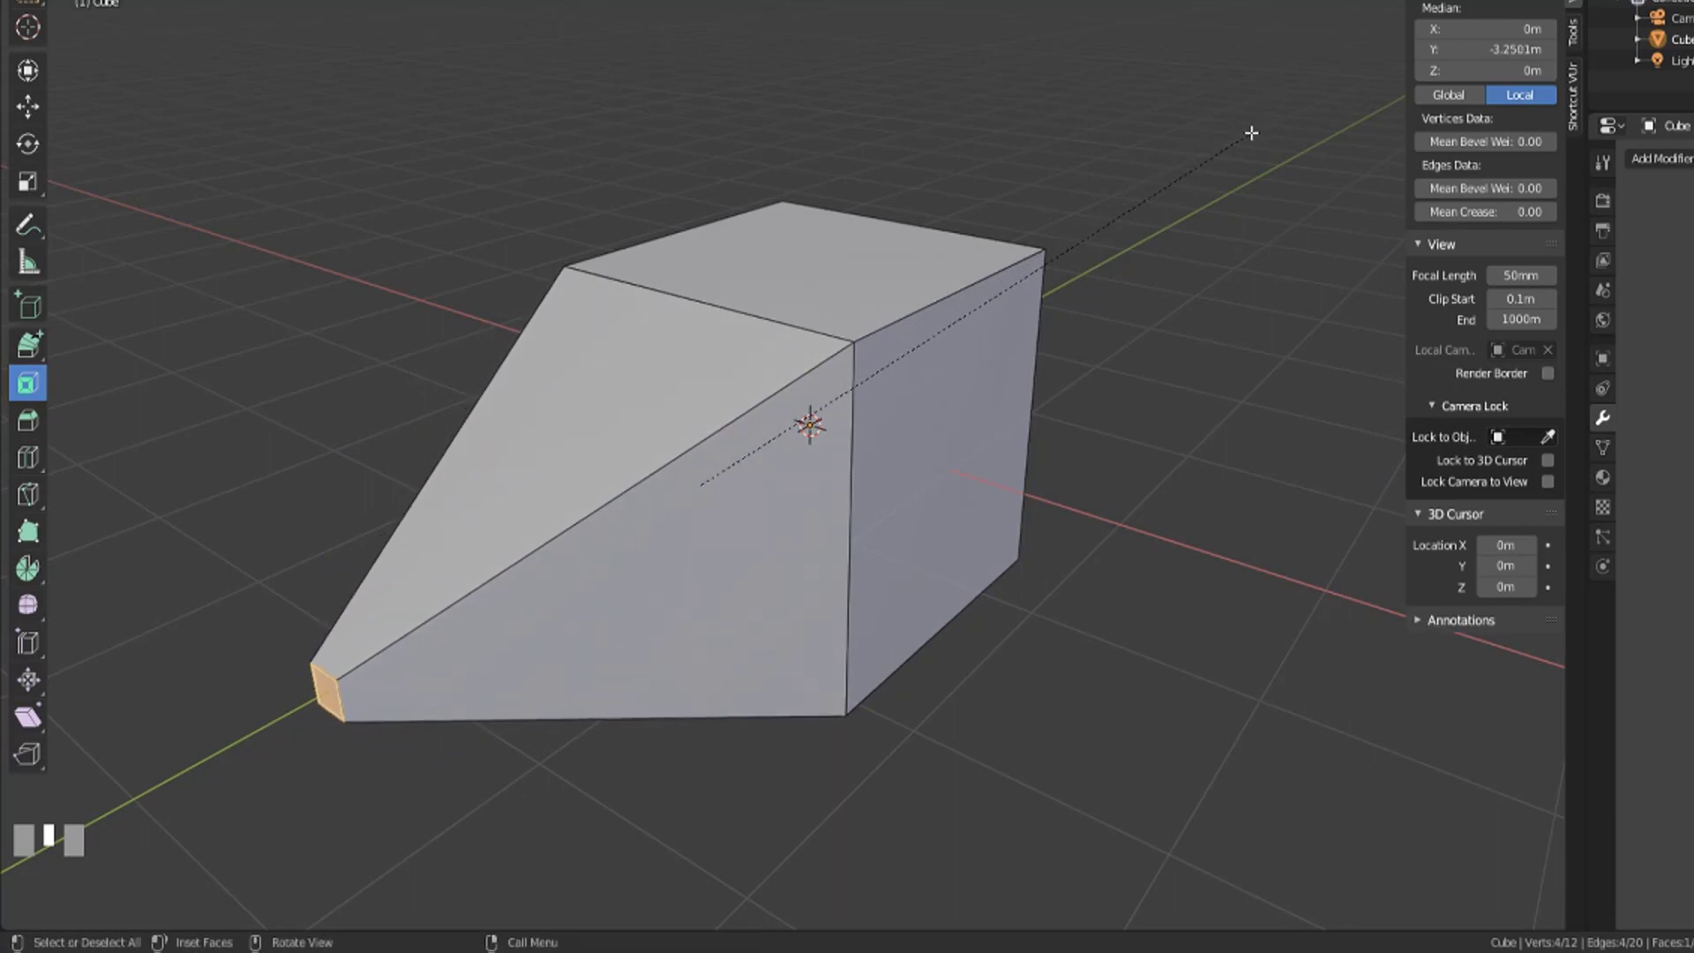
pyautogui.click(1248, 136)
pyautogui.moveTo(1109, 442); pyautogui.dragTo(888, 530, button='middle')
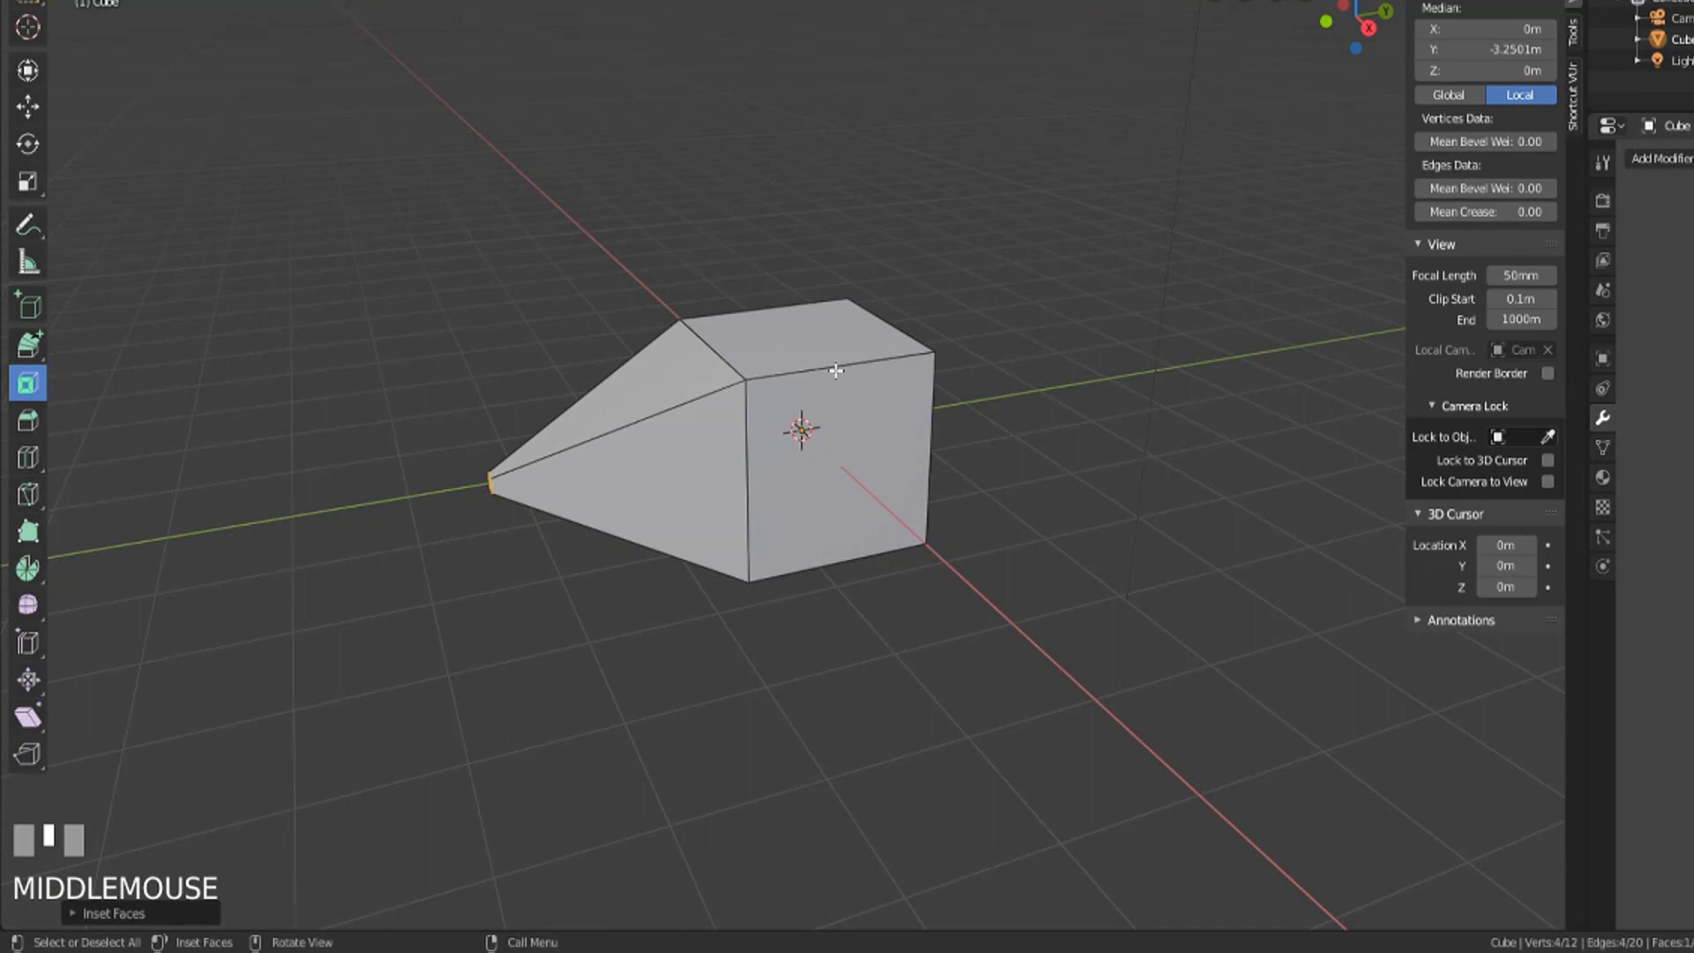
pyautogui.moveTo(835, 370); pyautogui.dragTo(855, 438, button='middle')
# Inset the cube's front face and sink it deep inward into a square recessed pocket
pyautogui.scroll(3, 917, 437)
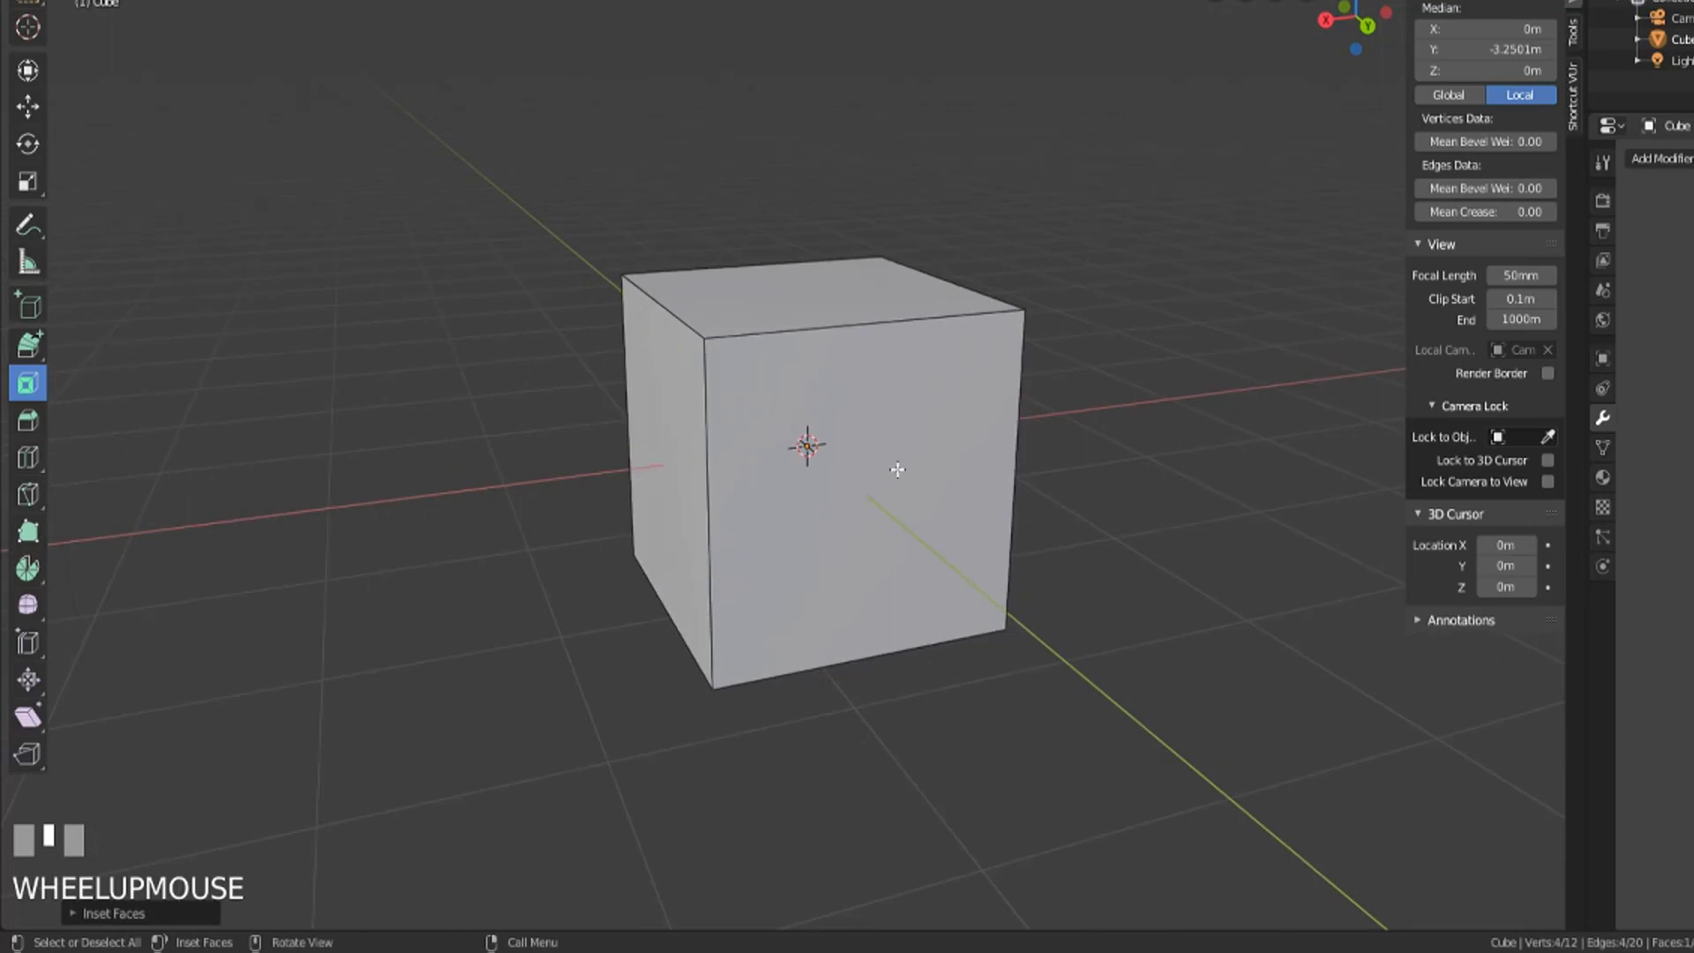
pyautogui.click(891, 465)
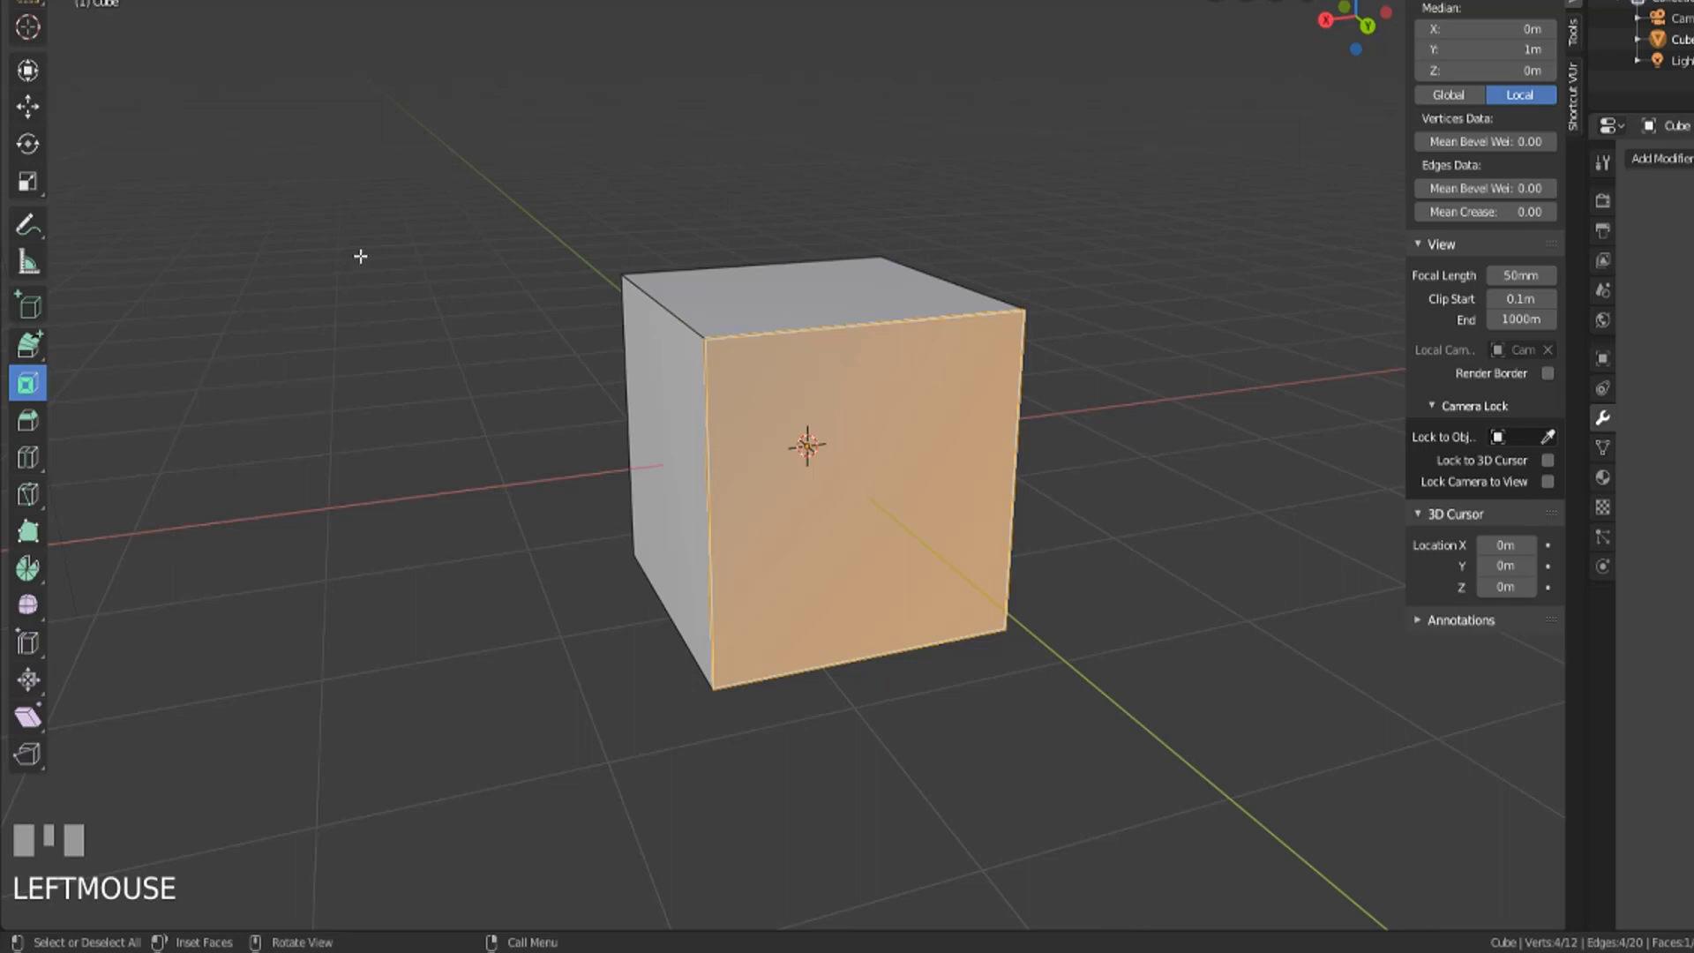
pyautogui.moveTo(359, 257); pyautogui.dragTo(396, 297)
pyautogui.hotkey('ctrl', 'z')
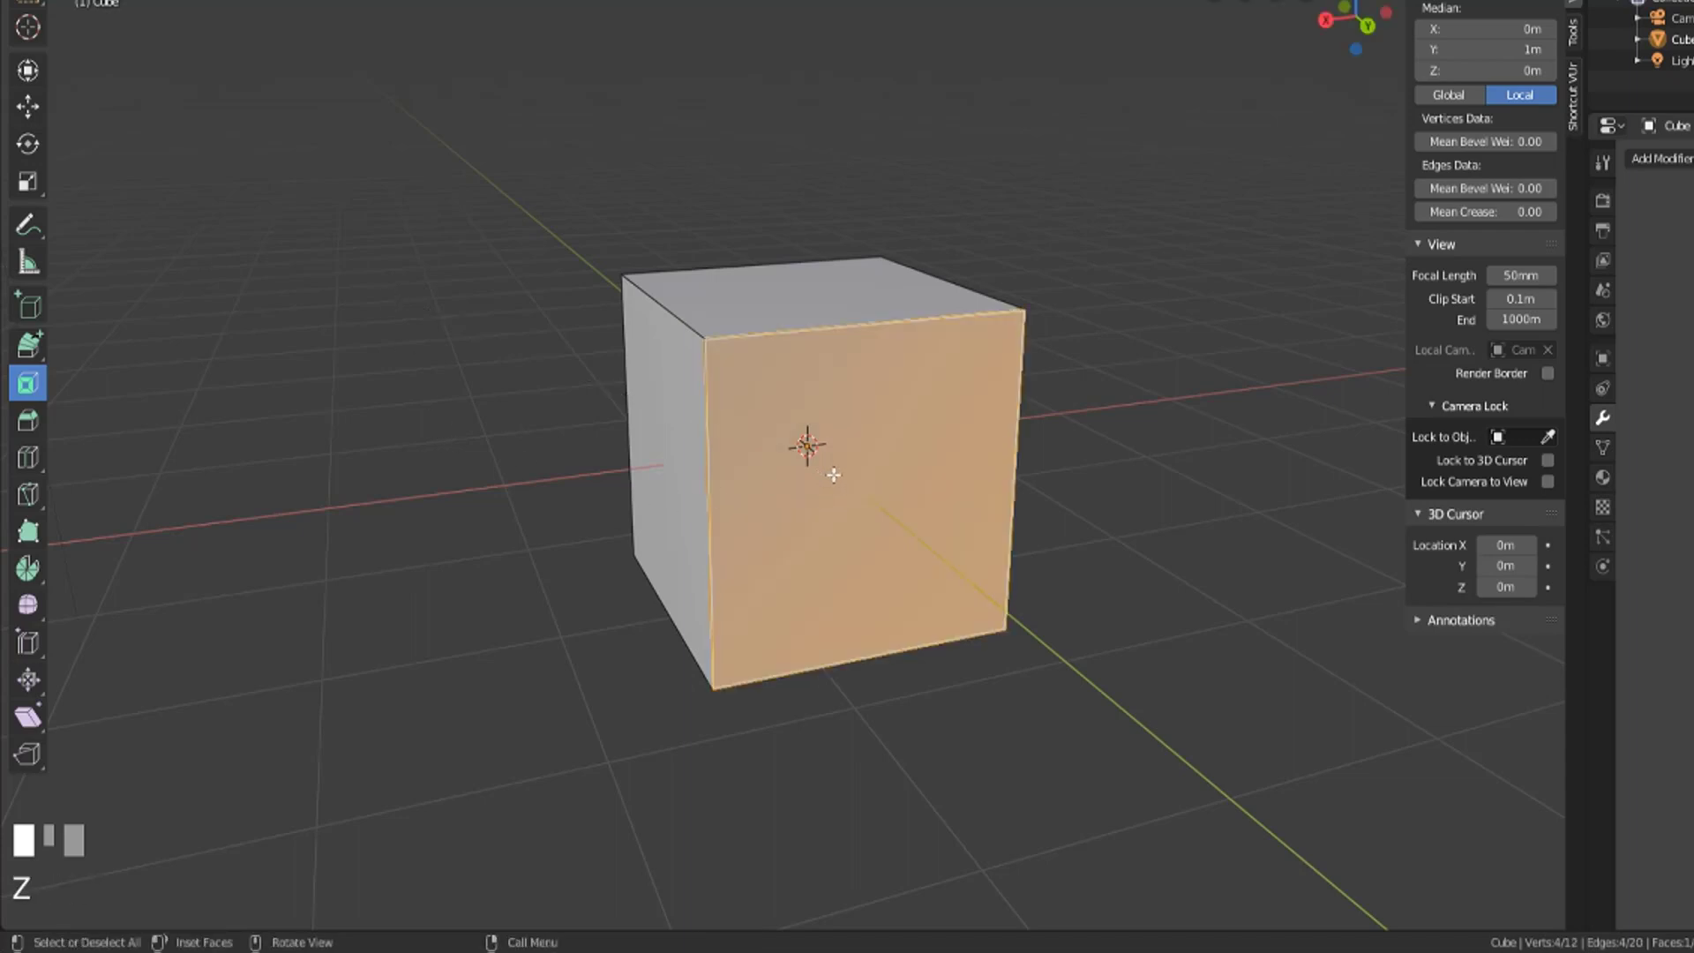
pyautogui.moveTo(834, 477); pyautogui.dragTo(875, 518)
pyautogui.rightClick(870, 495)
pyautogui.moveTo(231, 227); pyautogui.dragTo(326, 679)
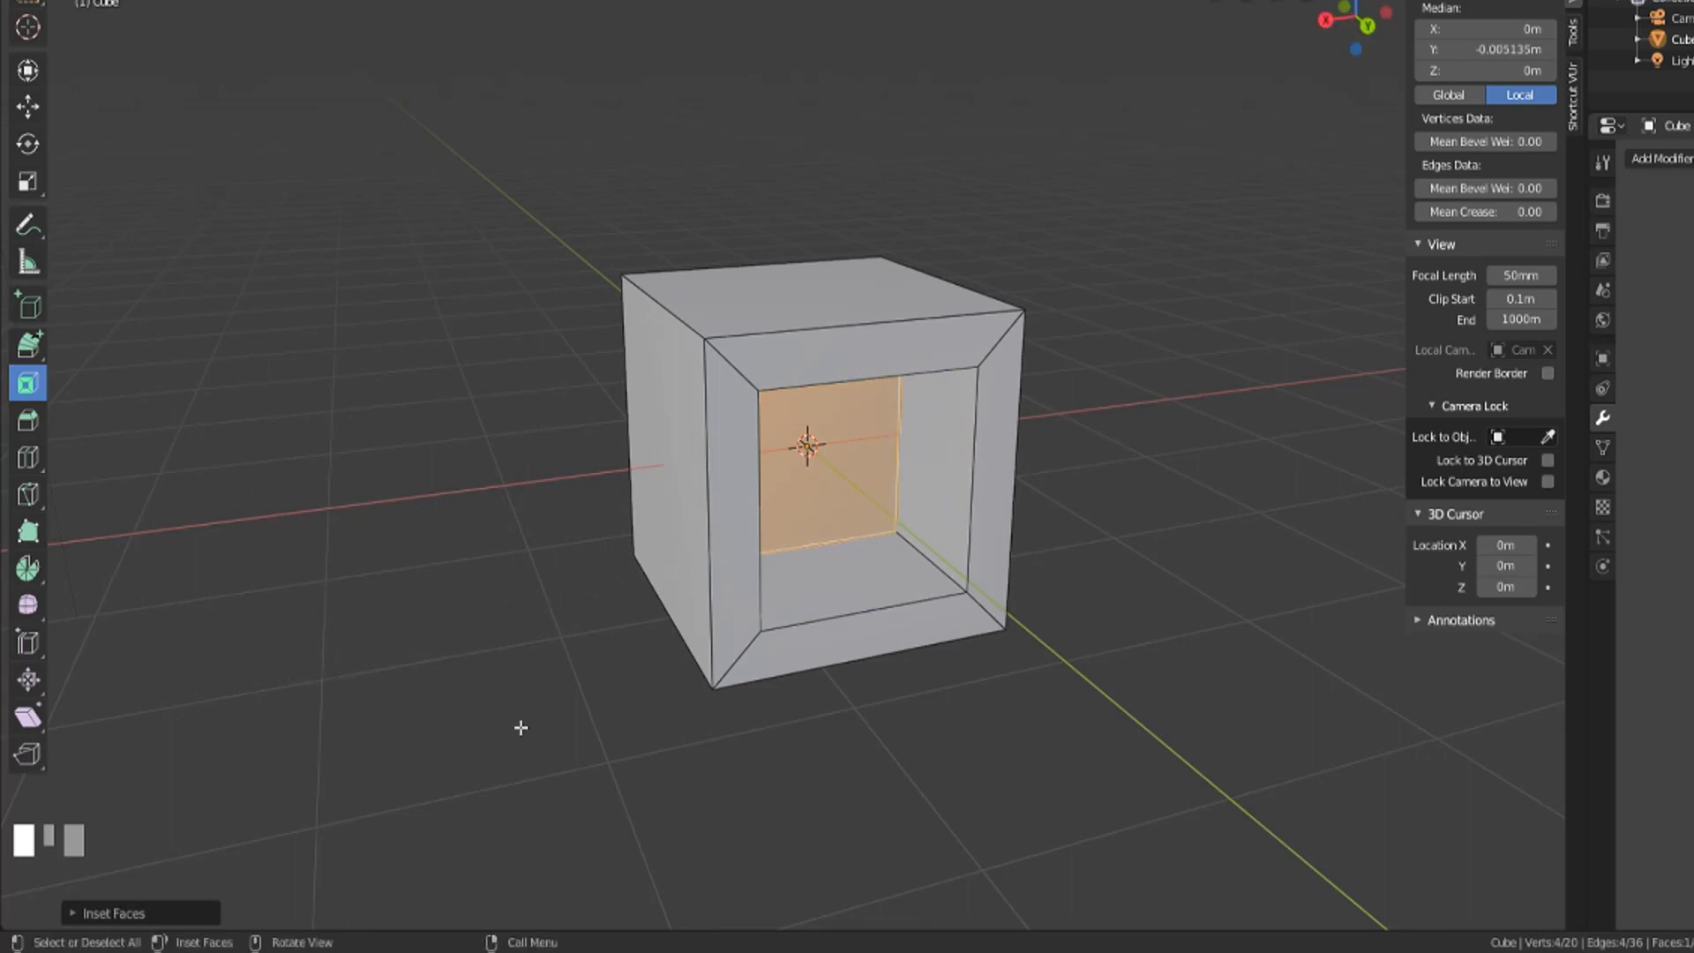
# Select the four faces forming the cube's middle band
pyautogui.moveTo(673, 718); pyautogui.dragTo(645, 651, button='middle')
pyautogui.scroll(-2, 882, 644)
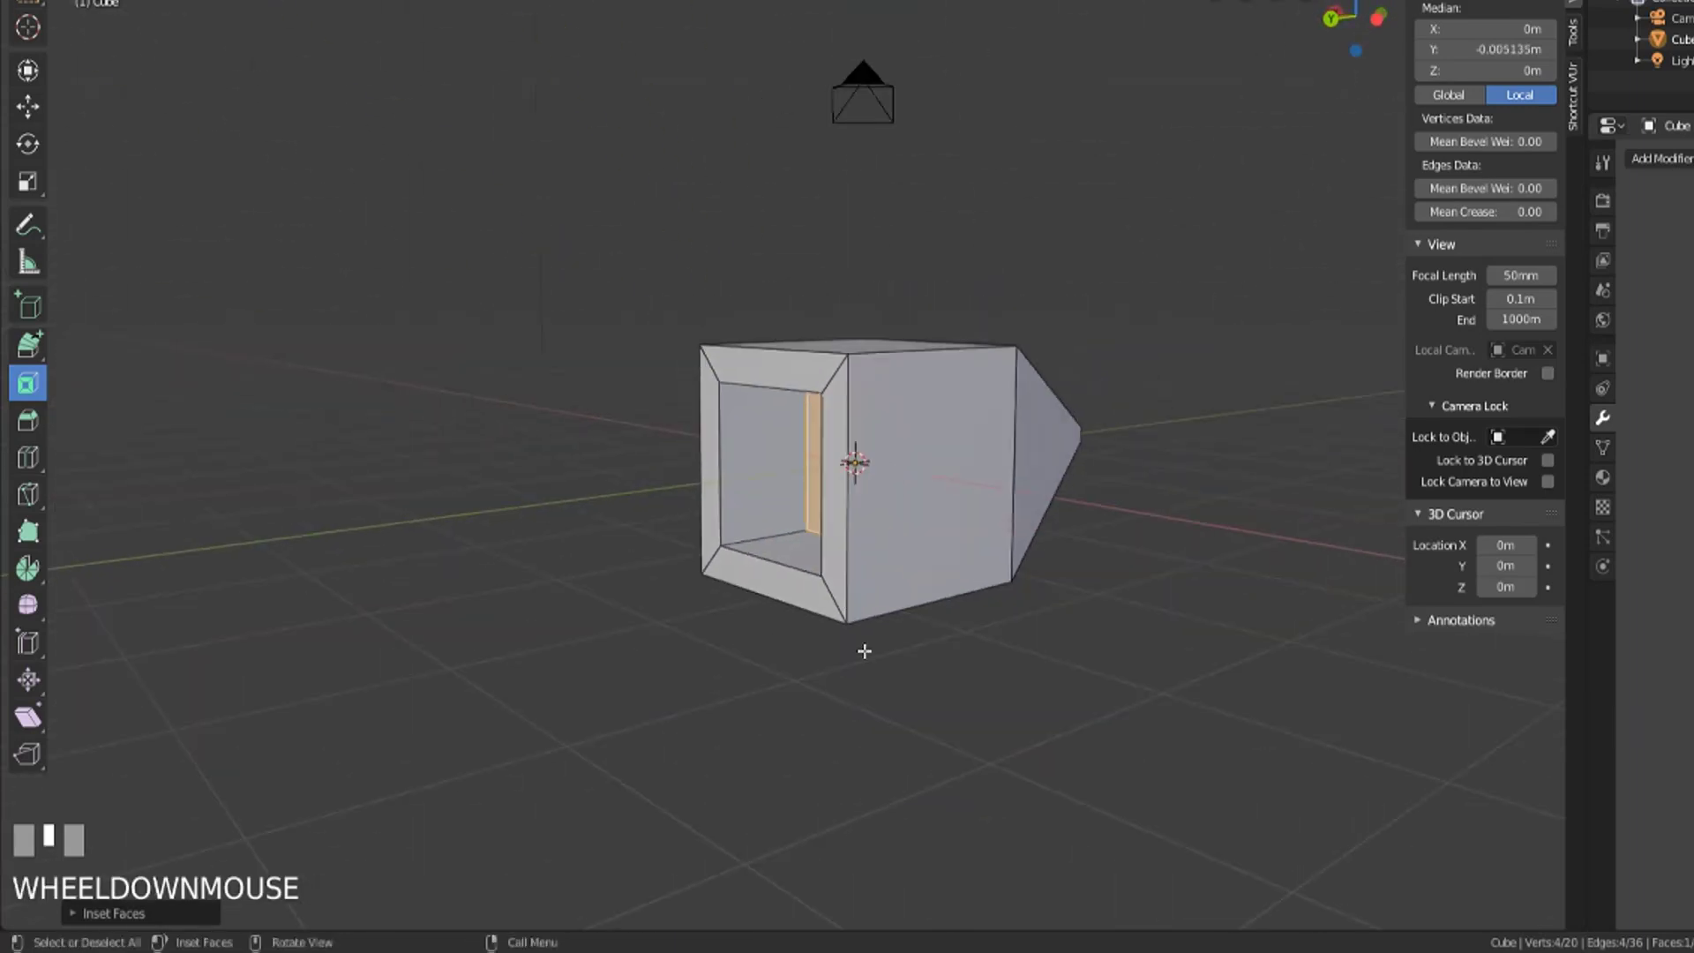
pyautogui.moveTo(855, 650)
pyautogui.mouseDown(button='middle')
pyautogui.moveTo(1010, 726)
pyautogui.moveTo(881, 650)
pyautogui.mouseUp(button='middle')
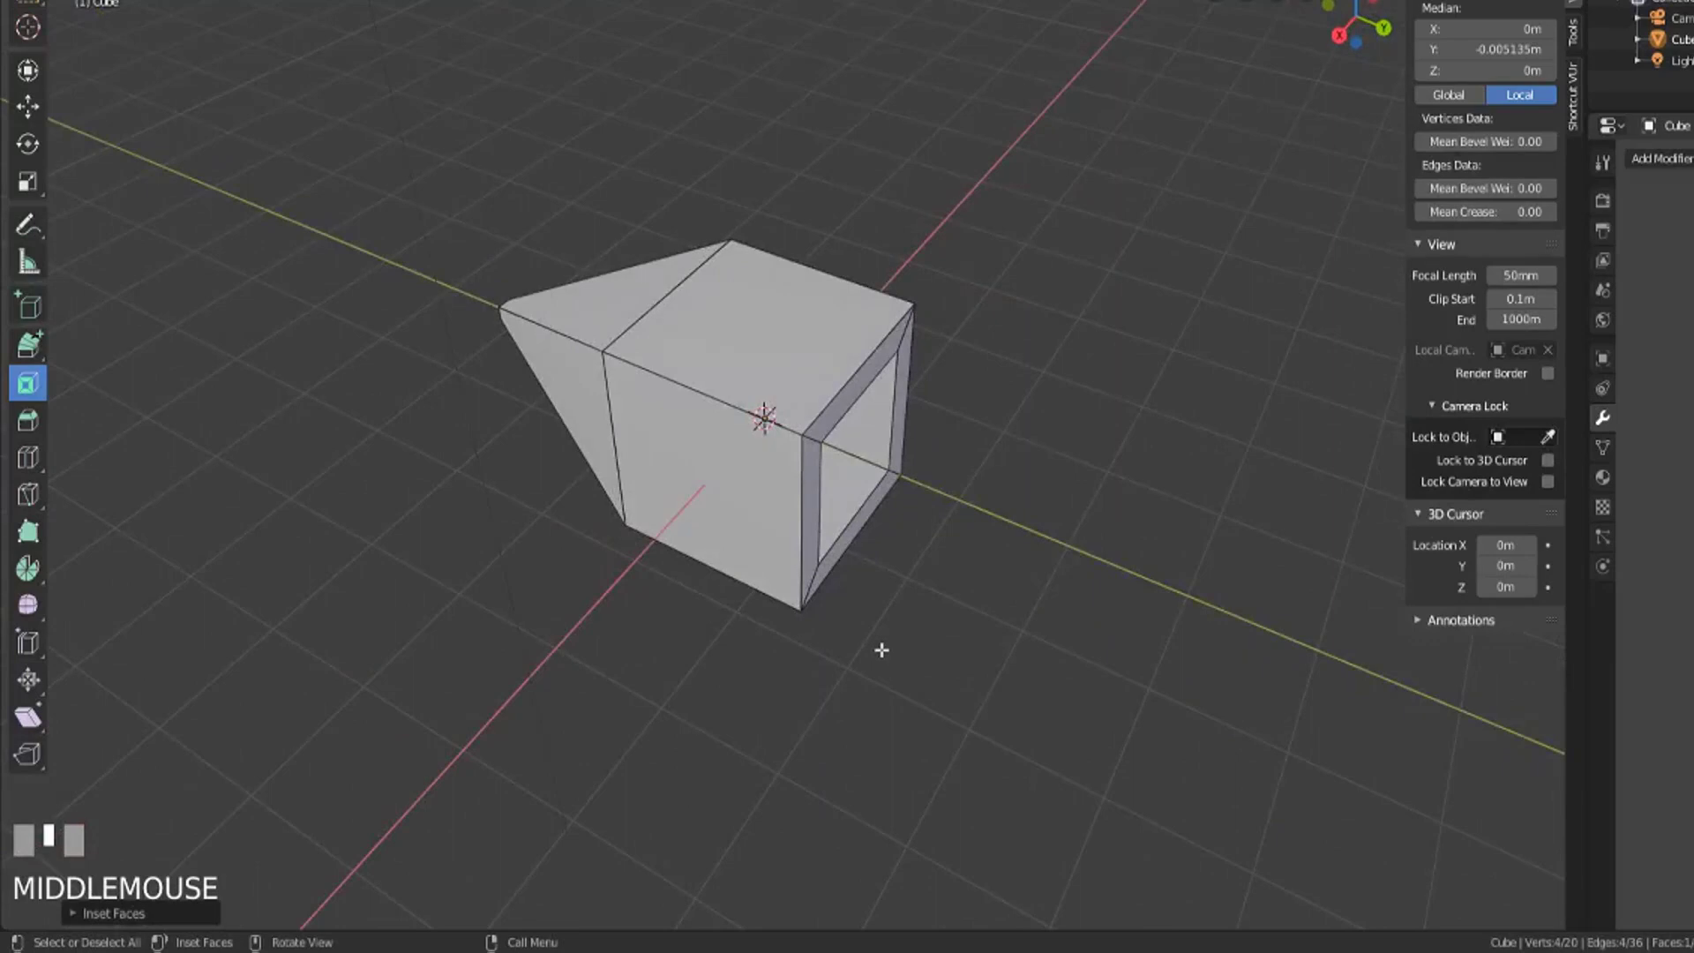
pyautogui.scroll(-2, 1006, 673)
pyautogui.moveTo(834, 514); pyautogui.dragTo(719, 482, button='middle')
pyautogui.scroll(2, 771, 387)
pyautogui.click(770, 387)
pyautogui.moveTo(770, 387); pyautogui.dragTo(786, 605, button='middle')
pyautogui.scroll(-2, 685, 579)
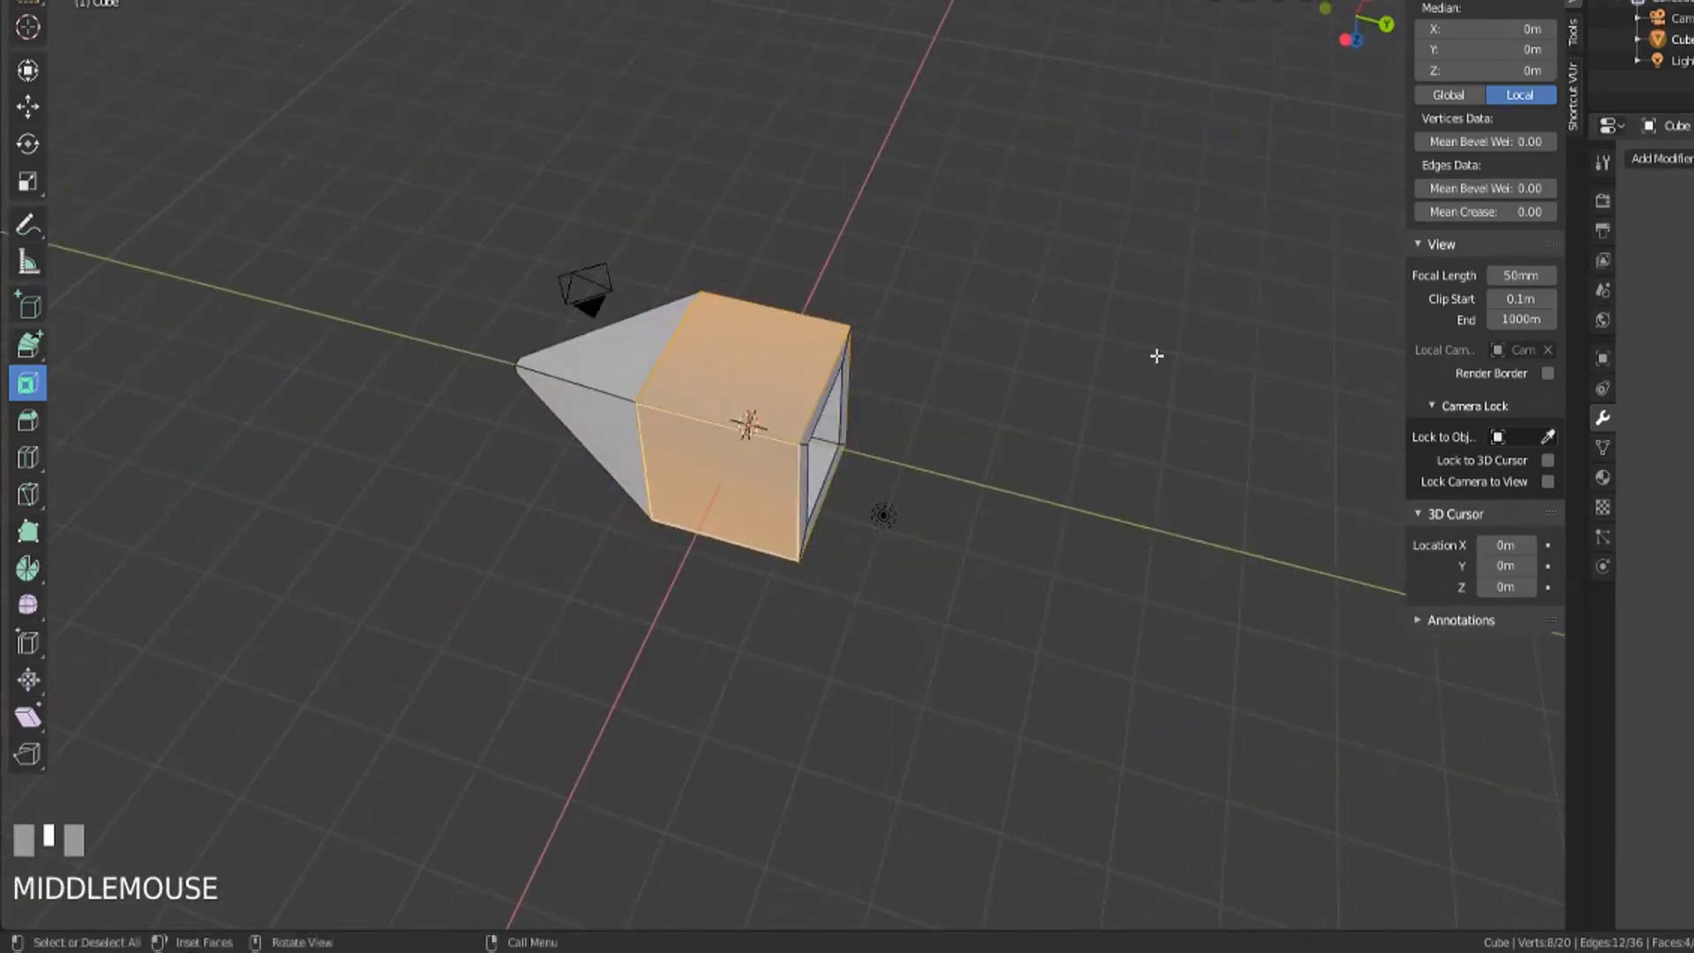
# Inset the band at 0 m thickness and 0.1837 m depth, forming a raised ridge ring
pyautogui.moveTo(1146, 359); pyautogui.dragTo(1110, 372)
pyautogui.click(75, 920)
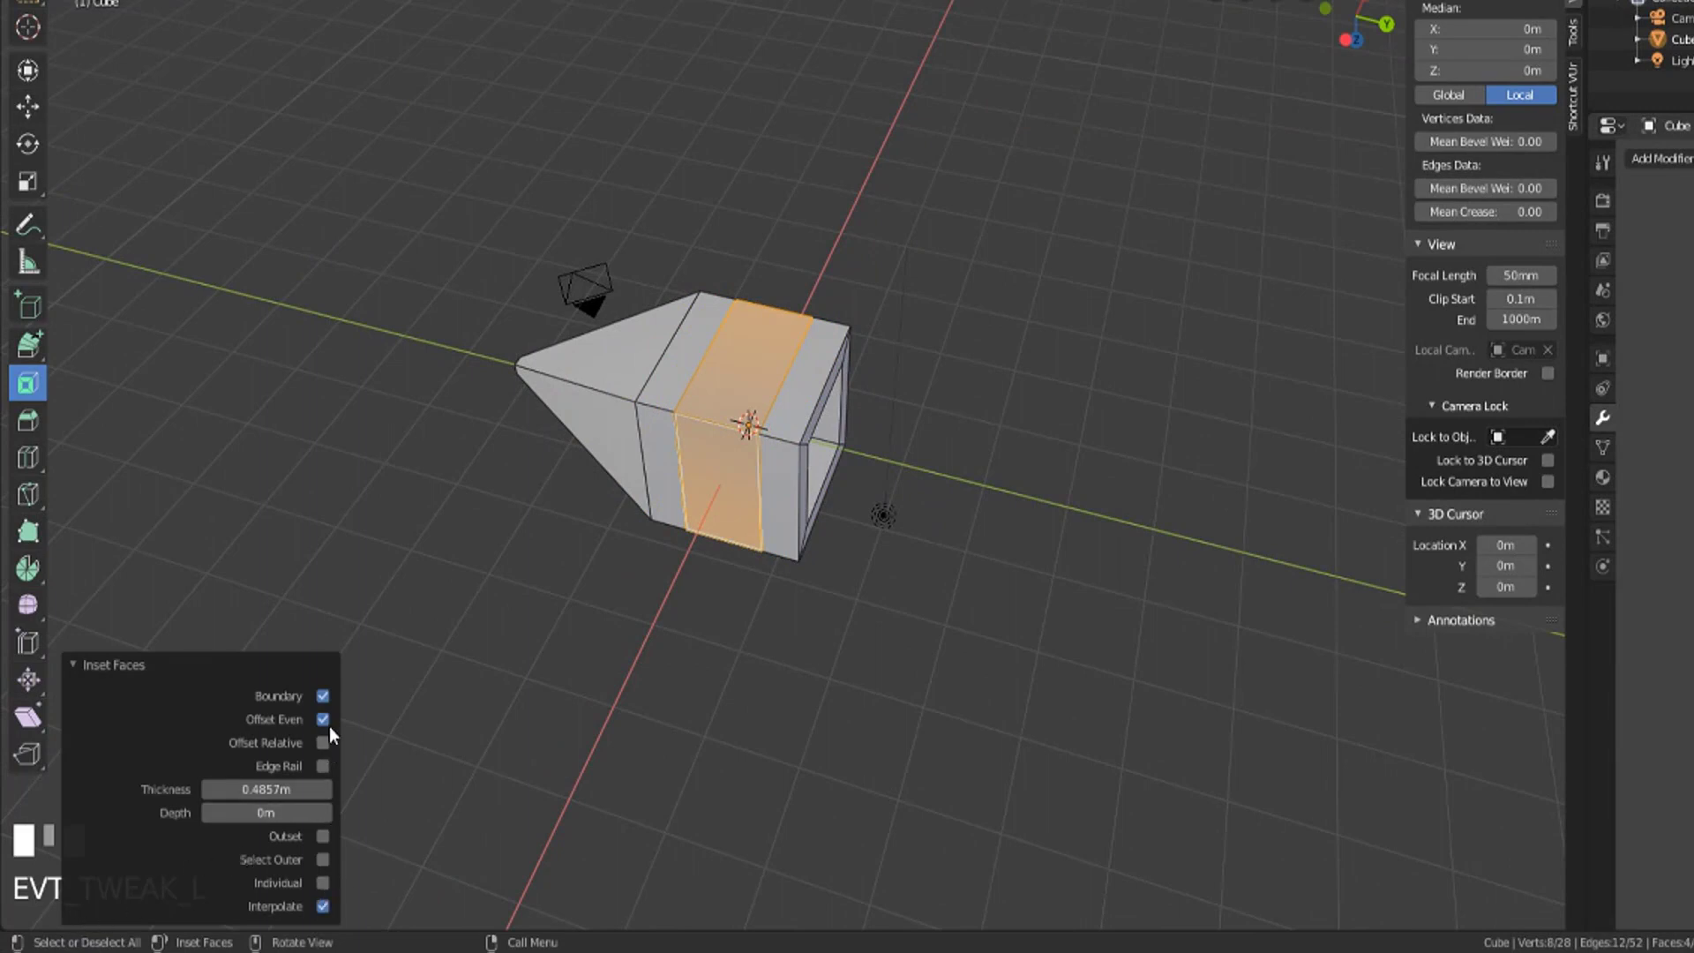
pyautogui.moveTo(617, 648); pyautogui.dragTo(689, 631, button='middle')
pyautogui.moveTo(1077, 397)
pyautogui.mouseDown()
pyautogui.moveTo(1120, 408)
pyautogui.moveTo(1097, 428)
pyautogui.moveTo(1092, 406)
pyautogui.mouseUp()
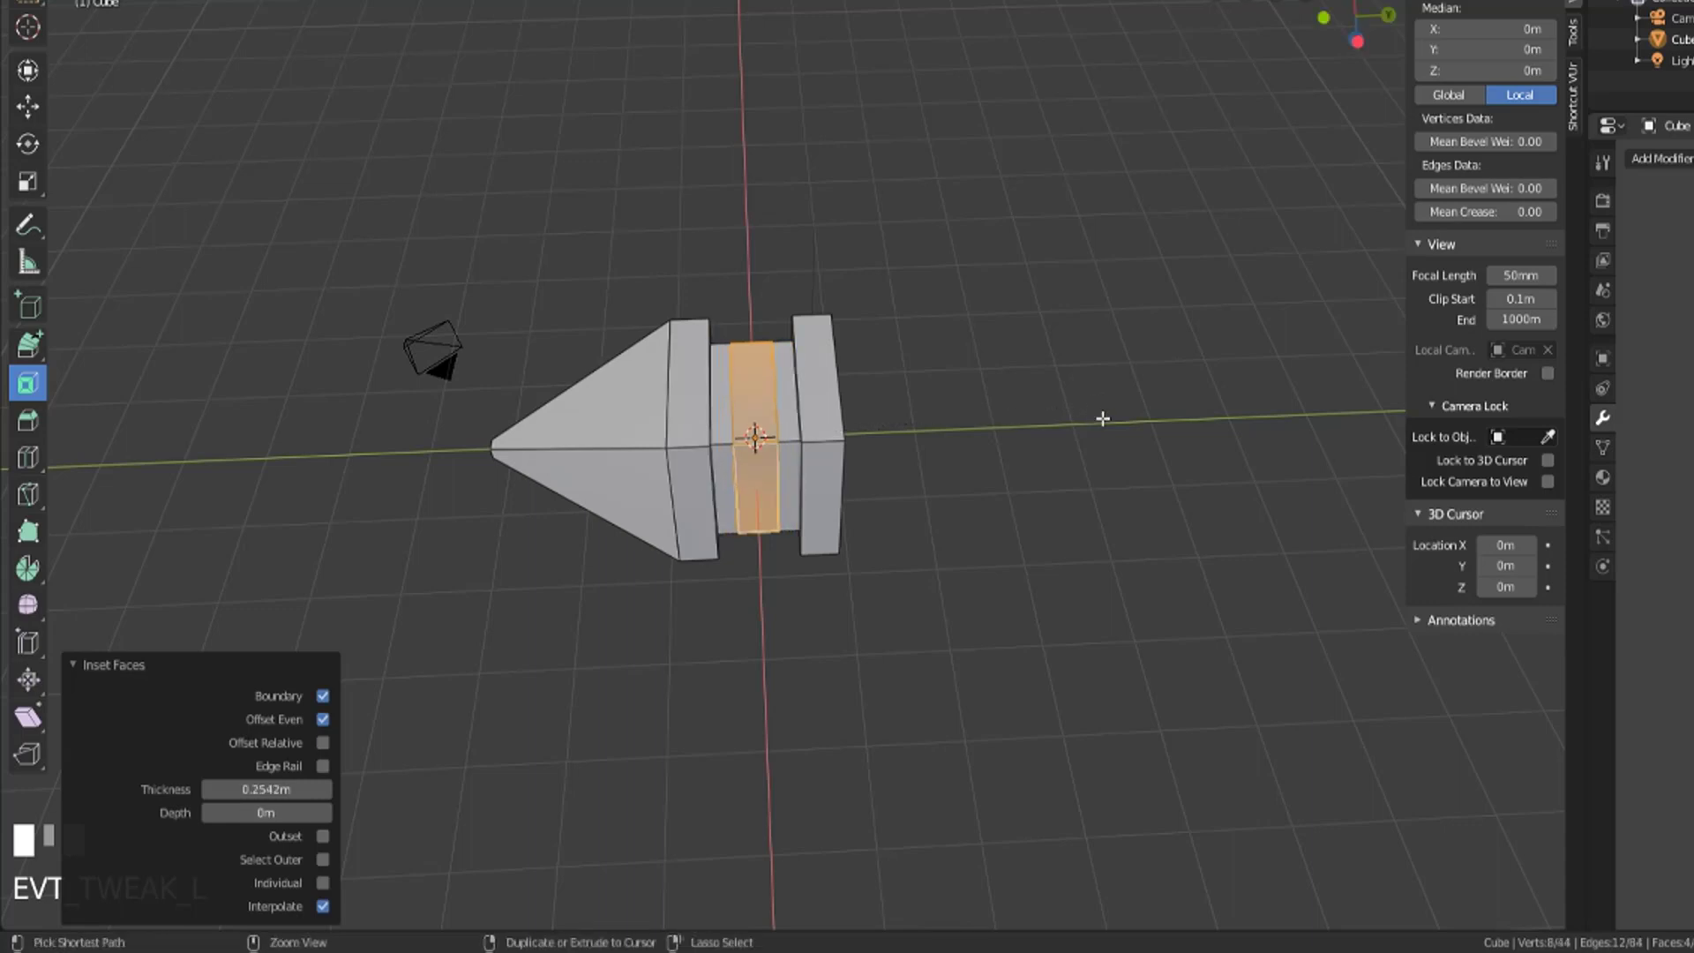
pyautogui.moveTo(1080, 420); pyautogui.dragTo(1120, 463)
pyautogui.moveTo(1116, 485); pyautogui.dragTo(720, 506, button='middle')
pyautogui.scroll(-3, 893, 563)
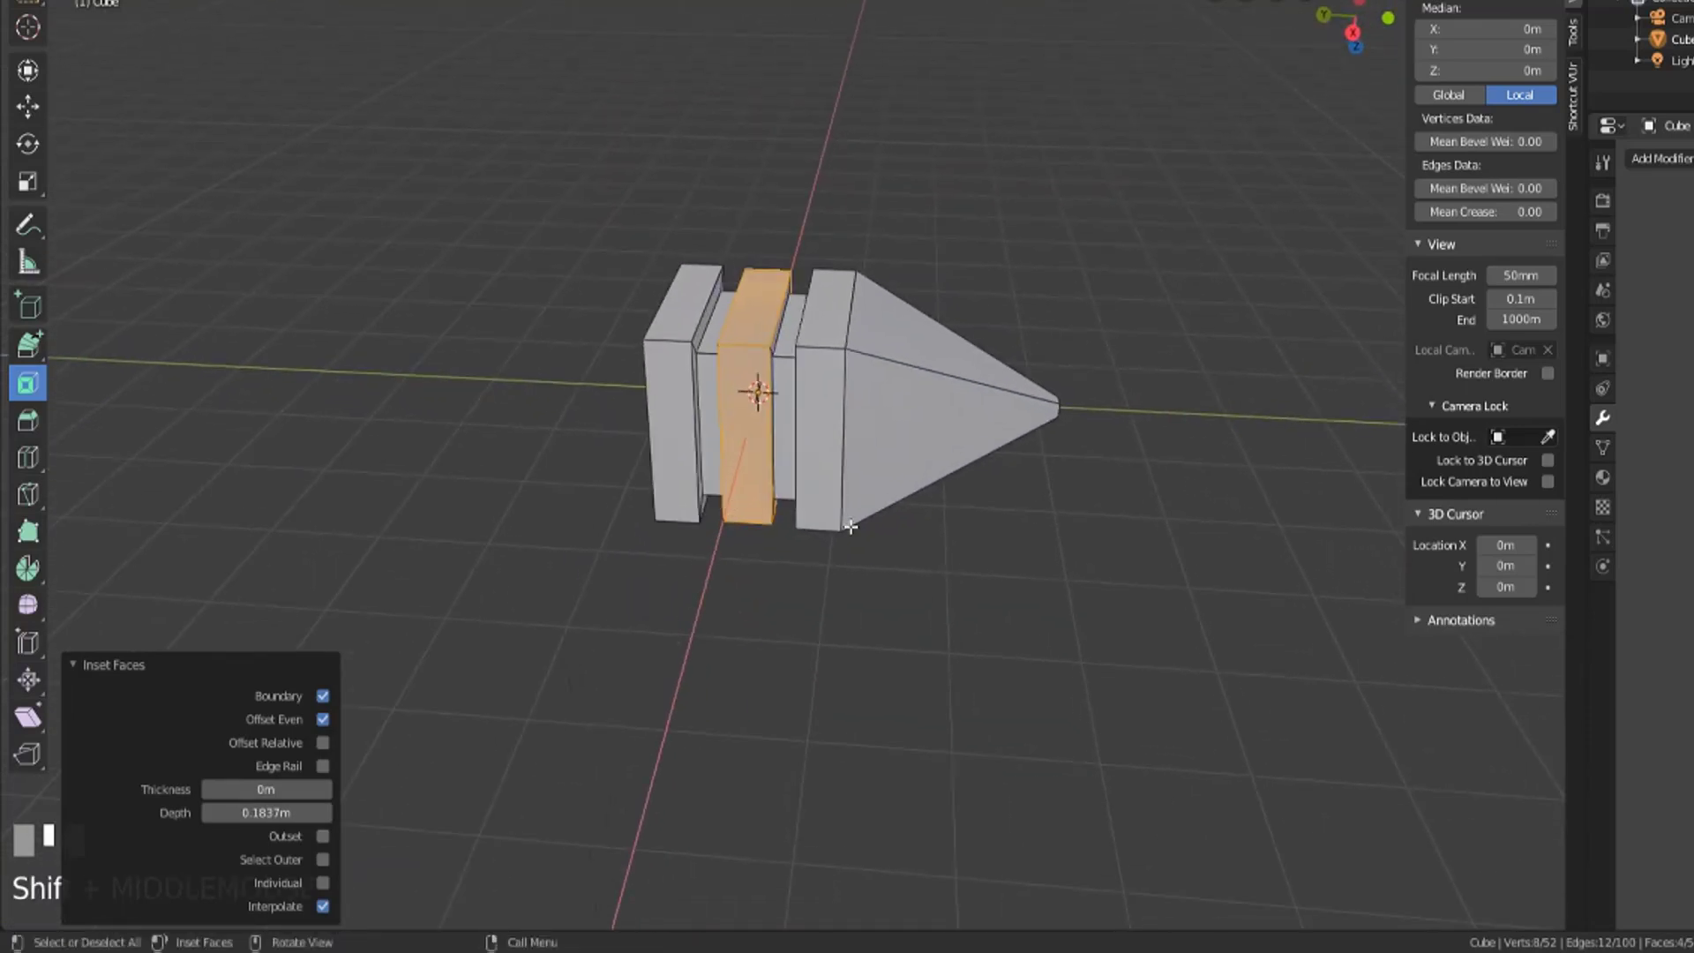
pyautogui.click(547, 678)
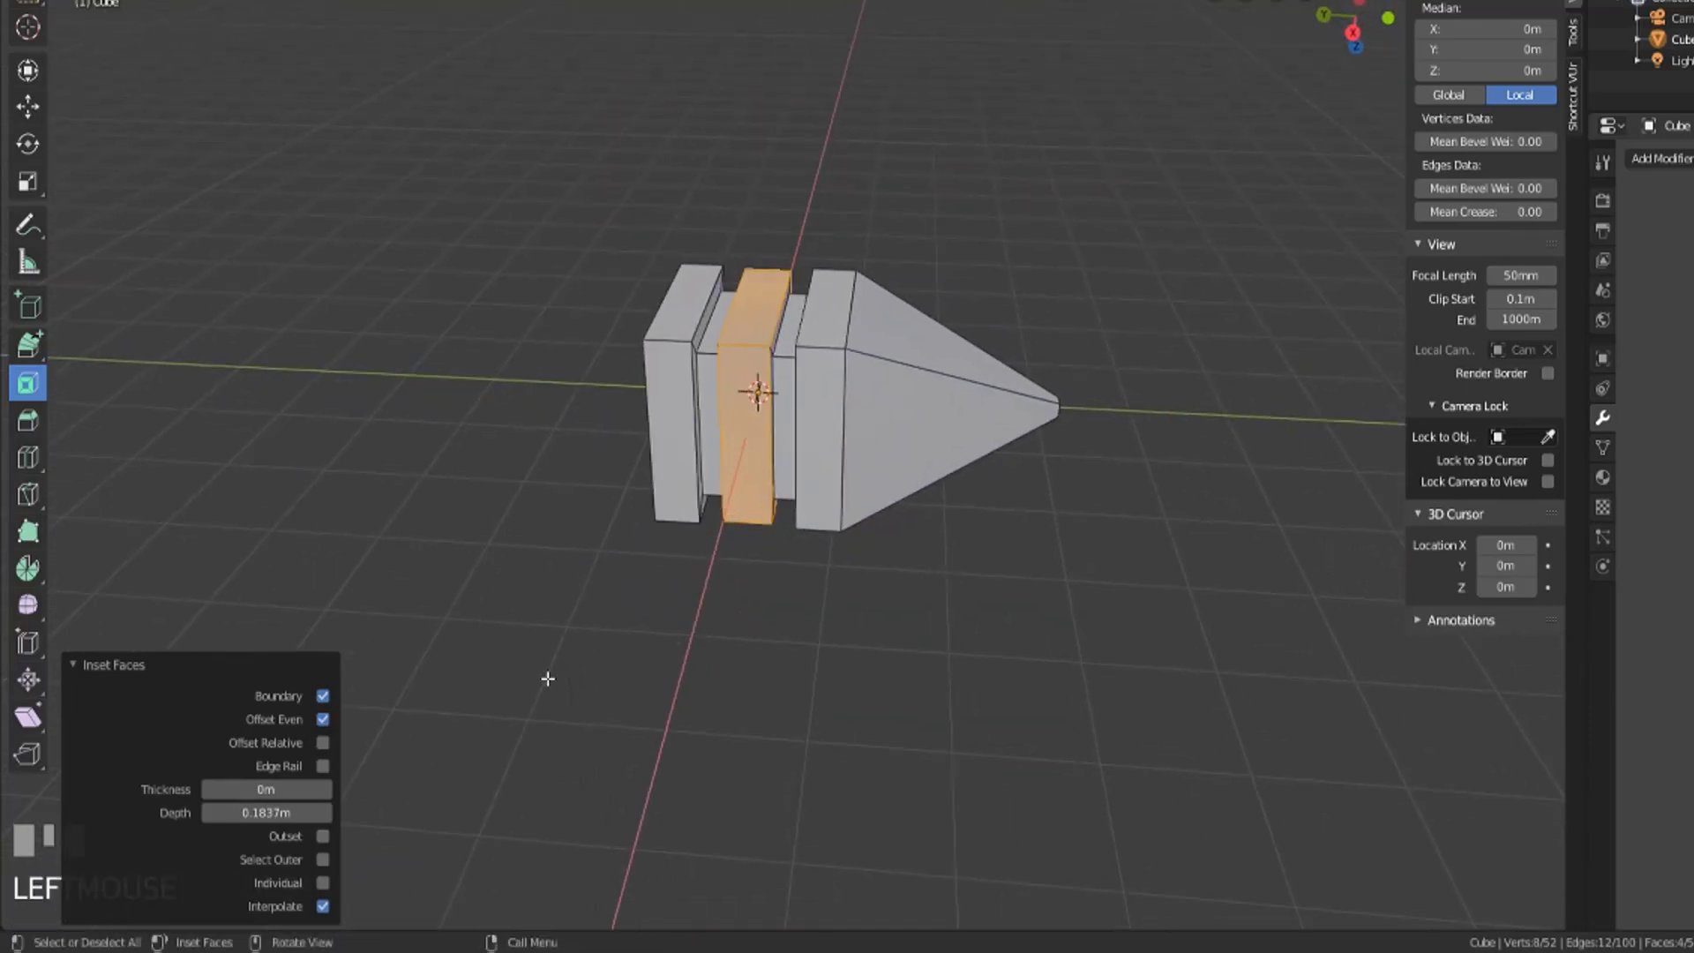
pyautogui.click(321, 745)
pyautogui.moveTo(760, 558); pyautogui.dragTo(883, 566, button='middle')
pyautogui.scroll(2, 953, 541)
pyautogui.scroll(2, 883, 567)
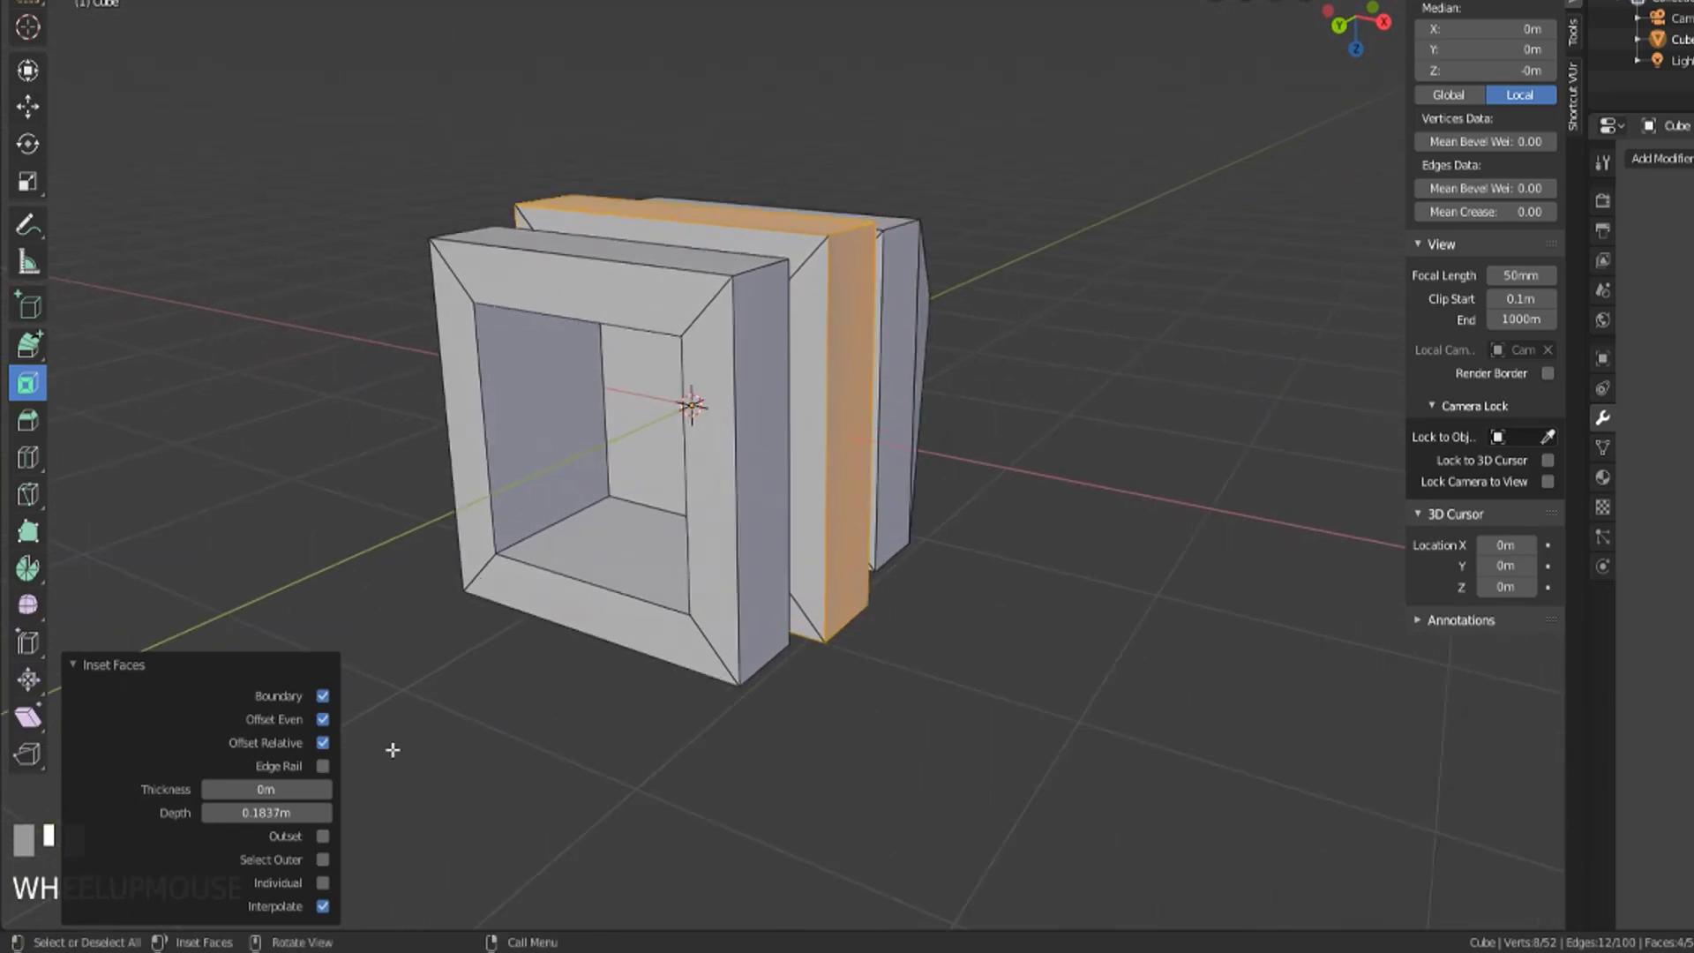
pyautogui.click(322, 719)
pyautogui.moveTo(779, 591); pyautogui.dragTo(861, 568, button='middle')
pyautogui.moveTo(699, 698); pyautogui.dragTo(438, 700, button='middle')
pyautogui.click(322, 720)
pyautogui.click(323, 743)
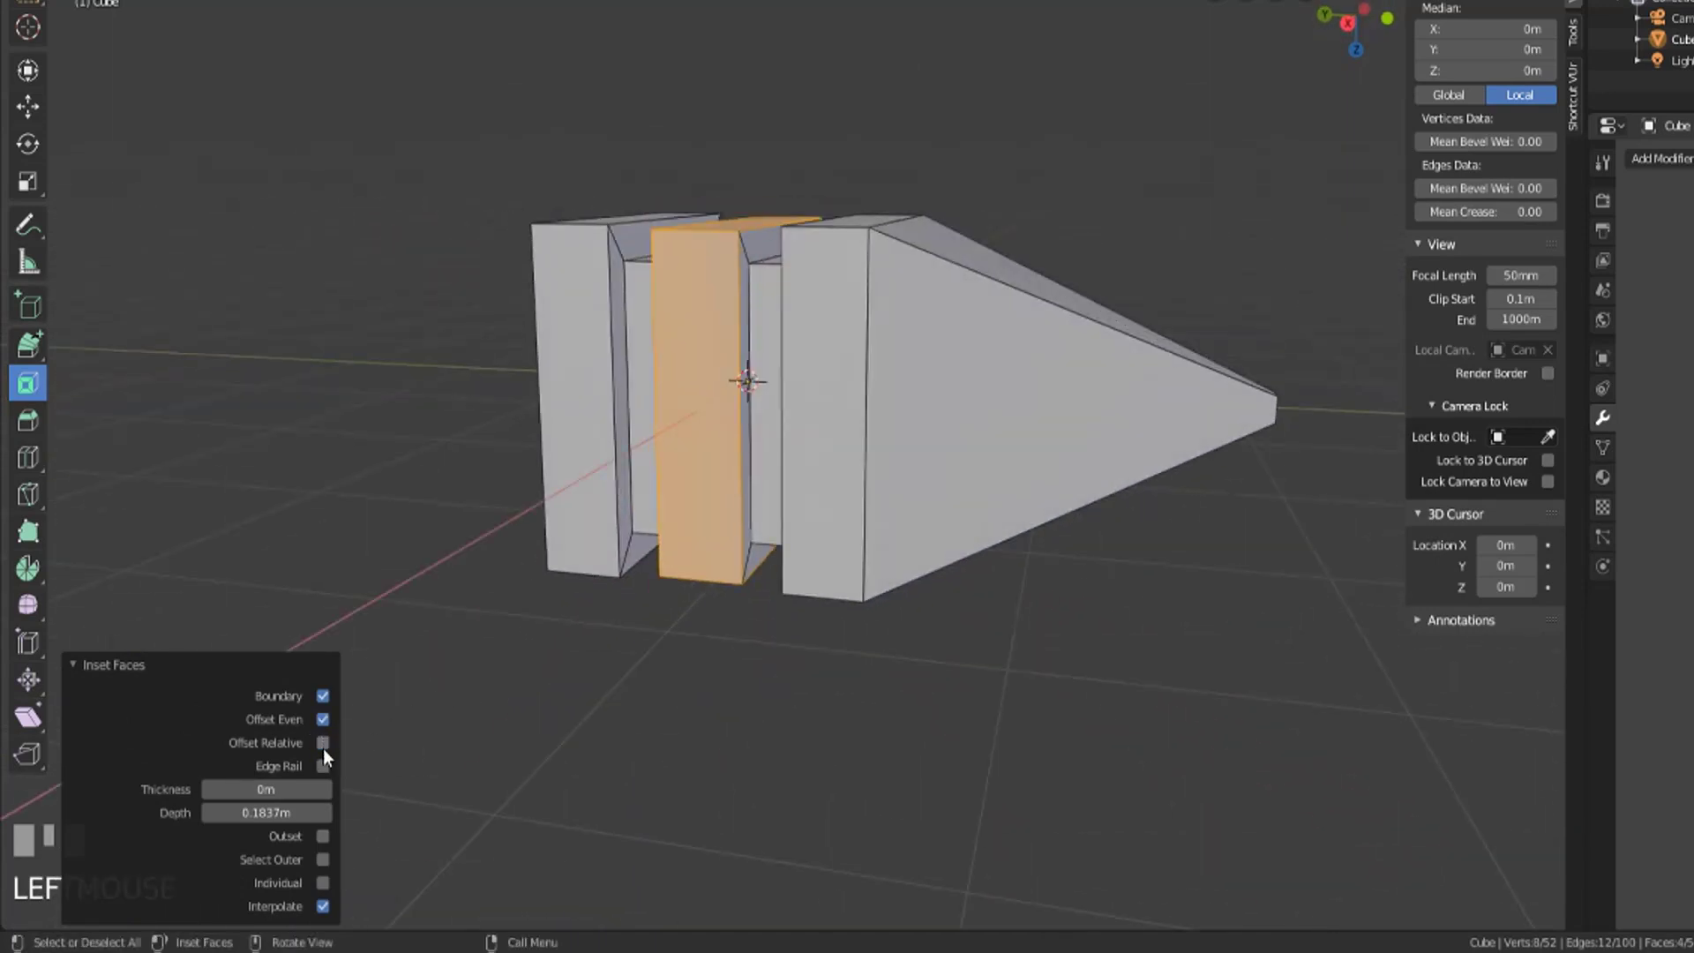
pyautogui.moveTo(505, 623); pyautogui.dragTo(250, 757, button='middle')
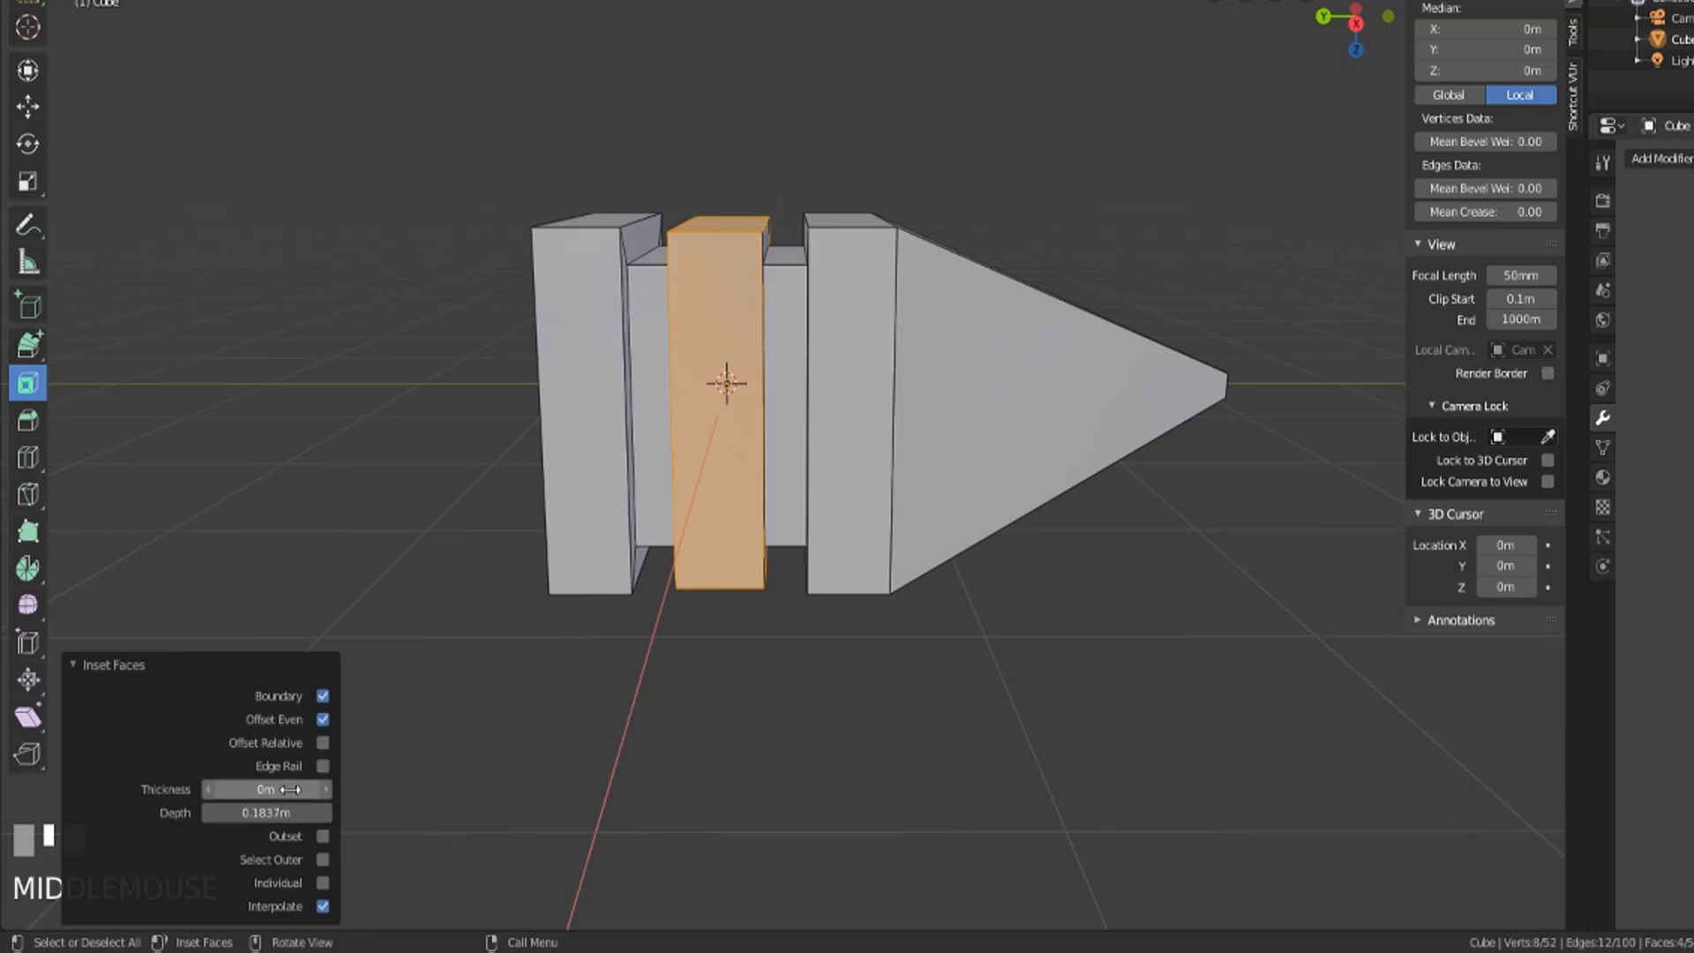
# Adjust the inset Thickness, ending at 0 so the face has no inset border
pyautogui.moveTo(290, 790); pyautogui.dragTo(530, 789)
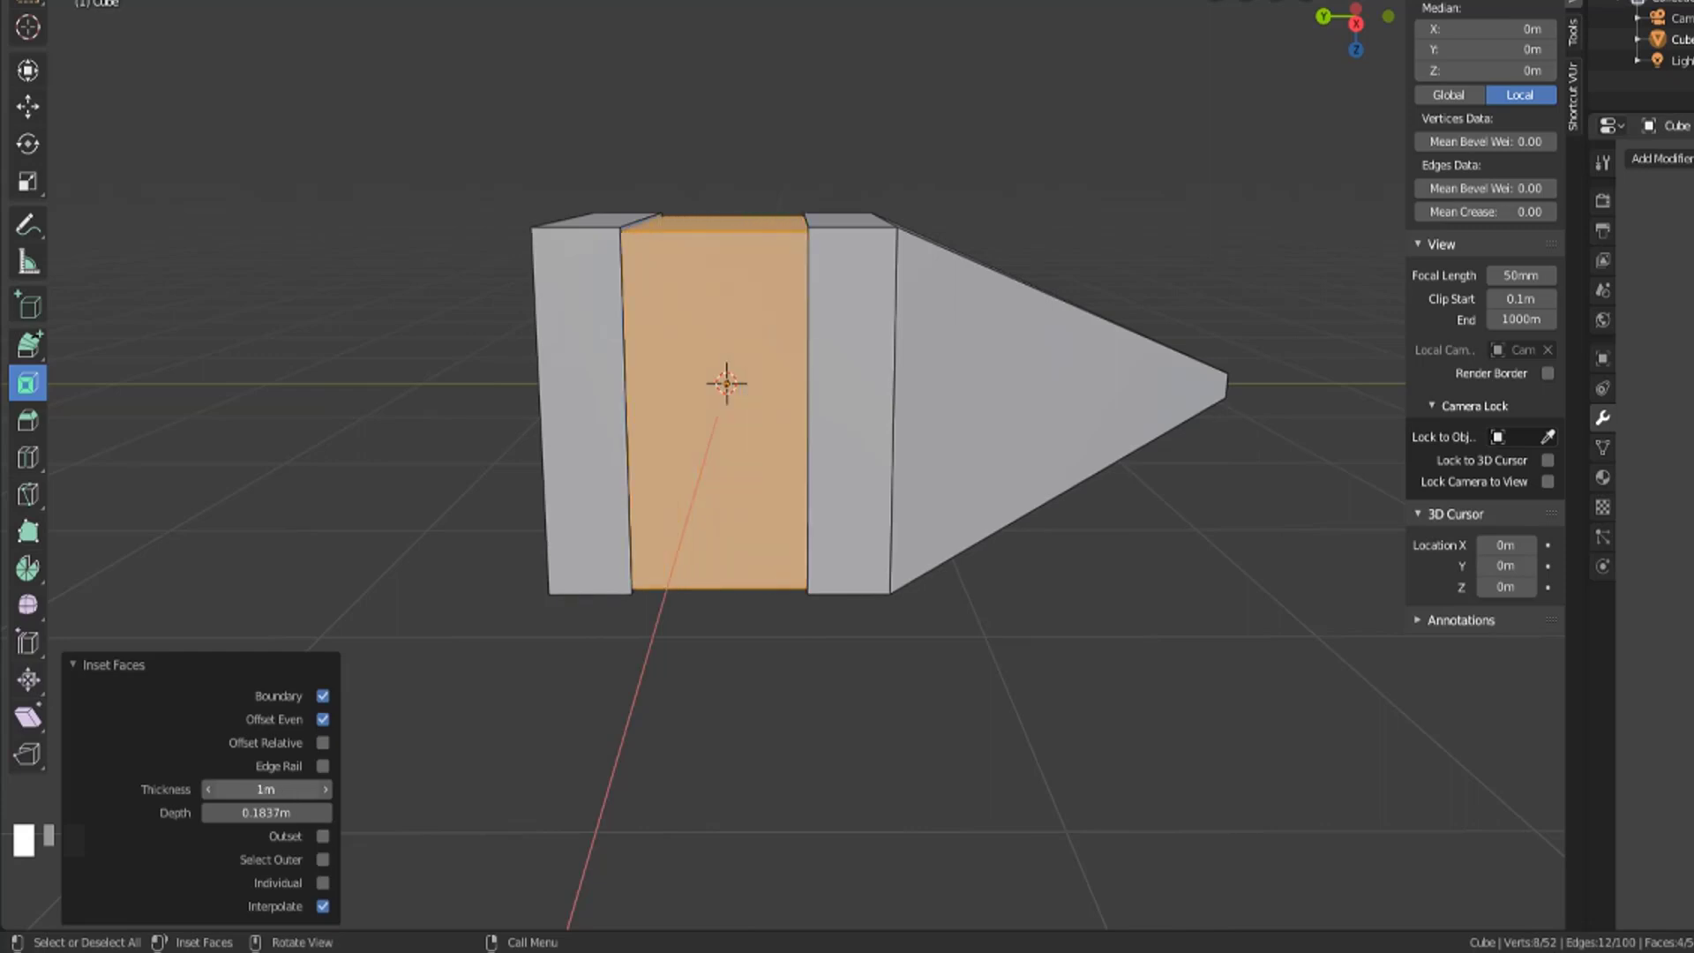
pyautogui.moveTo(265, 788); pyautogui.dragTo(193, 789)
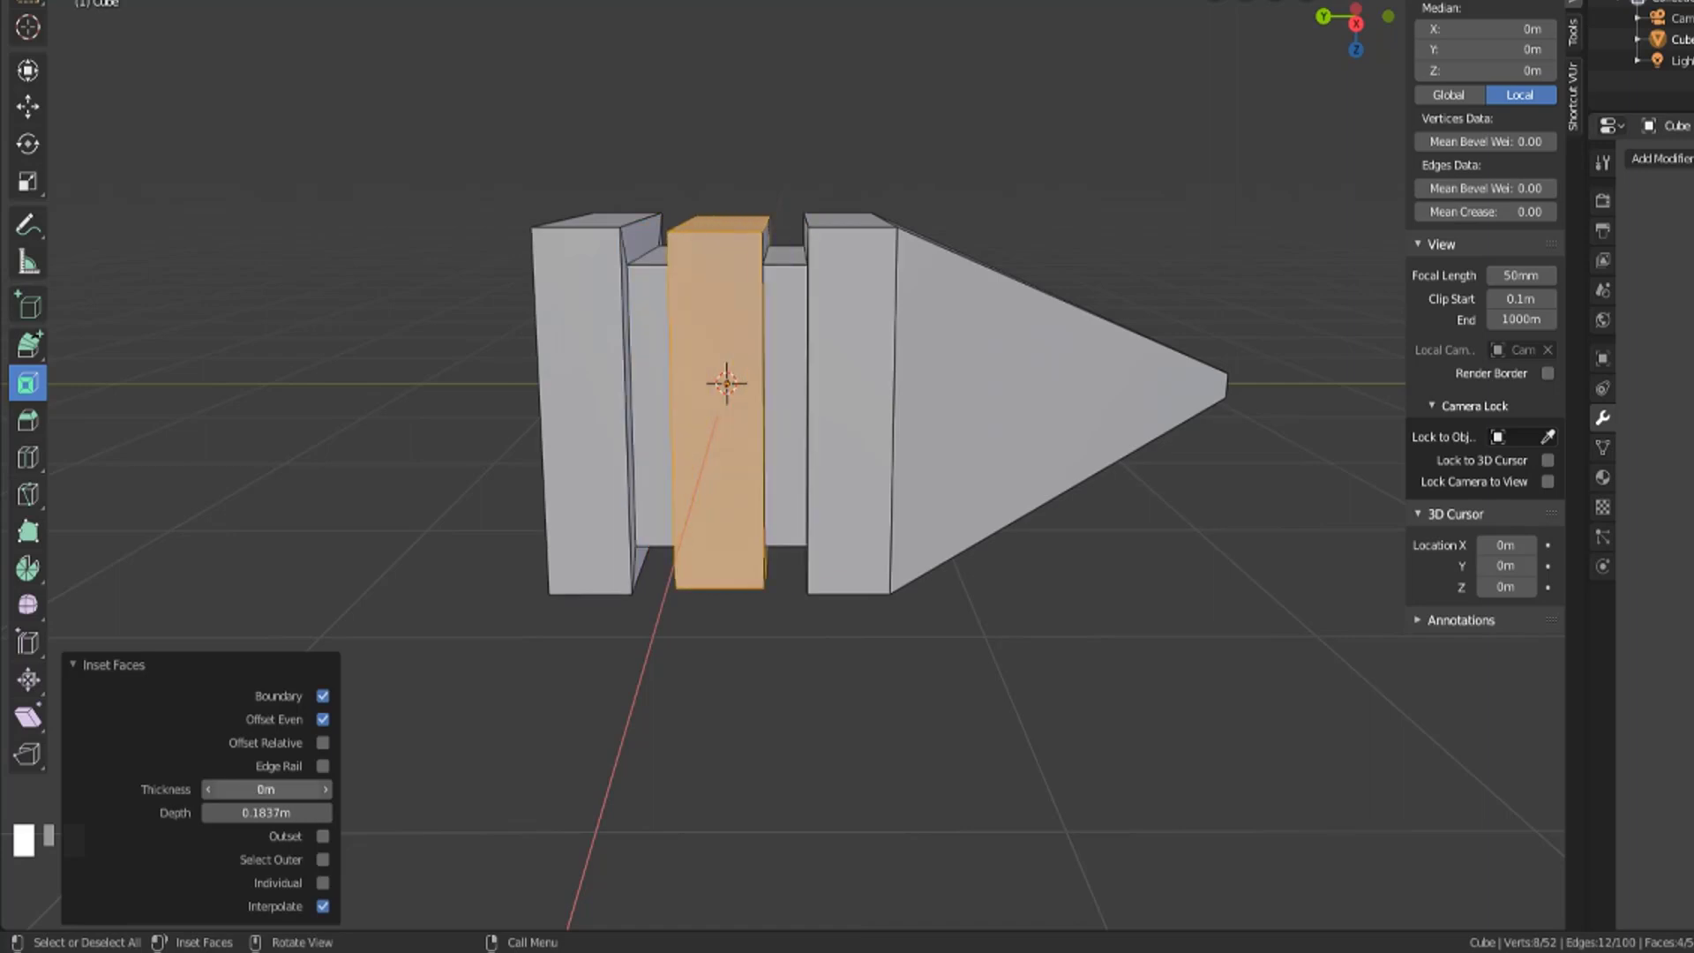
pyautogui.moveTo(322, 789); pyautogui.dragTo(386, 789)
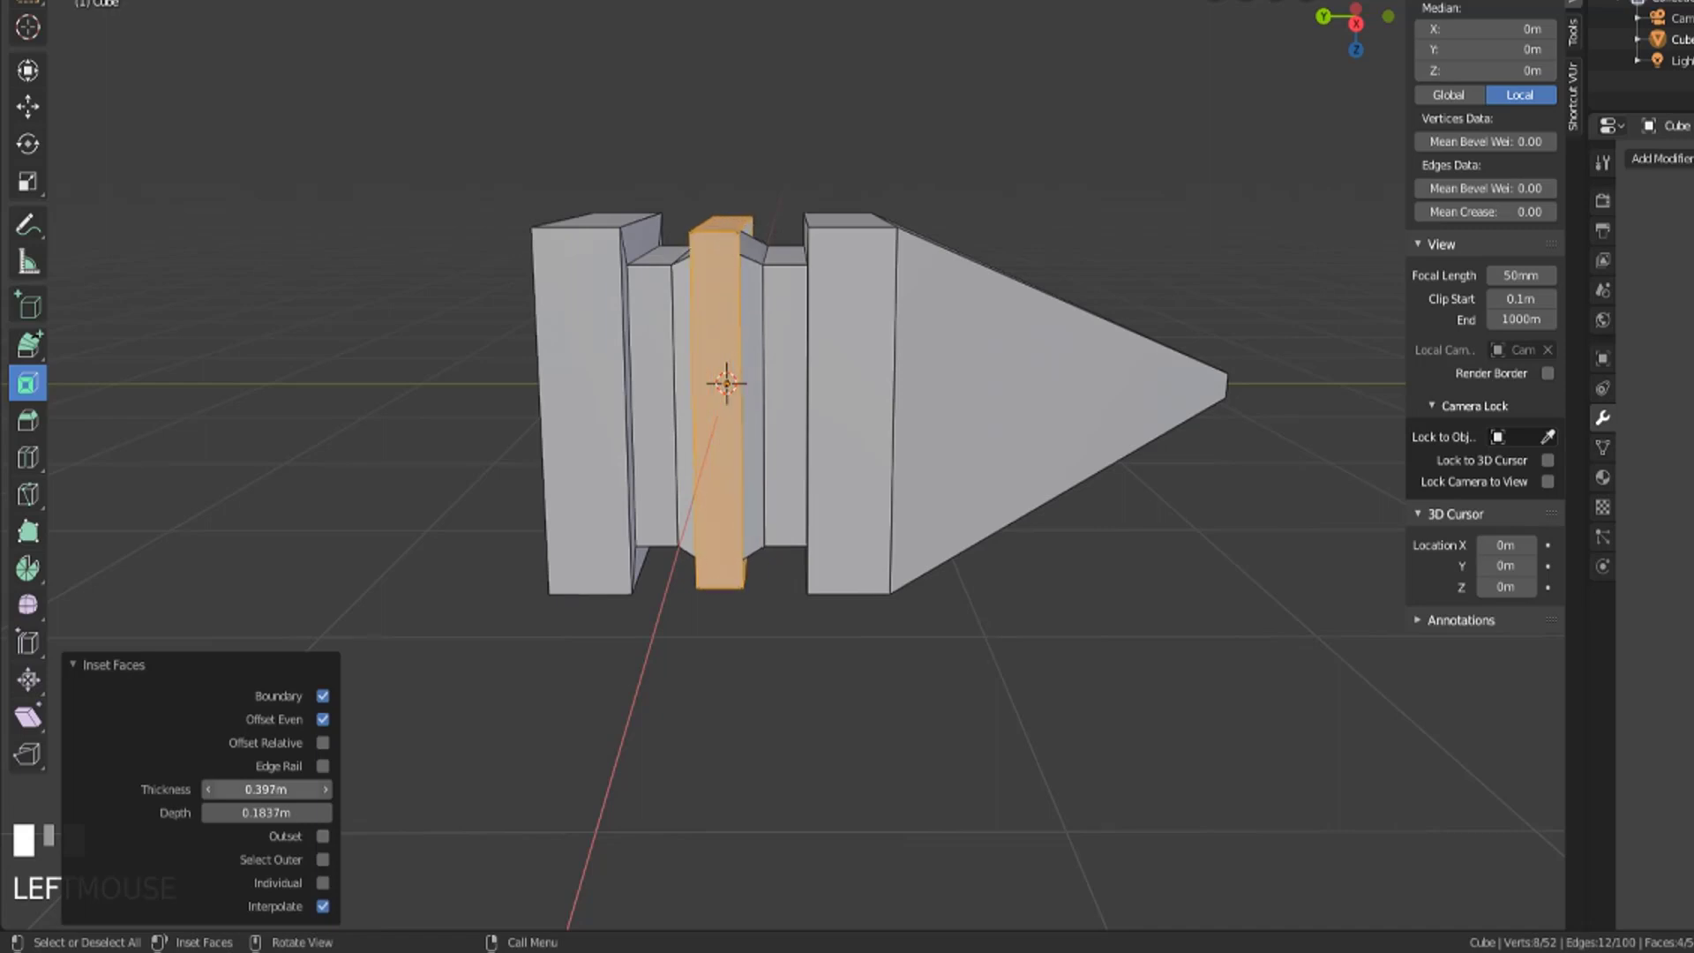
pyautogui.moveTo(811, 557); pyautogui.dragTo(768, 378, button='middle')
pyautogui.scroll(3, 639, 376)
pyautogui.scroll(-4, 639, 377)
pyautogui.moveTo(617, 382); pyautogui.dragTo(706, 441, button='middle')
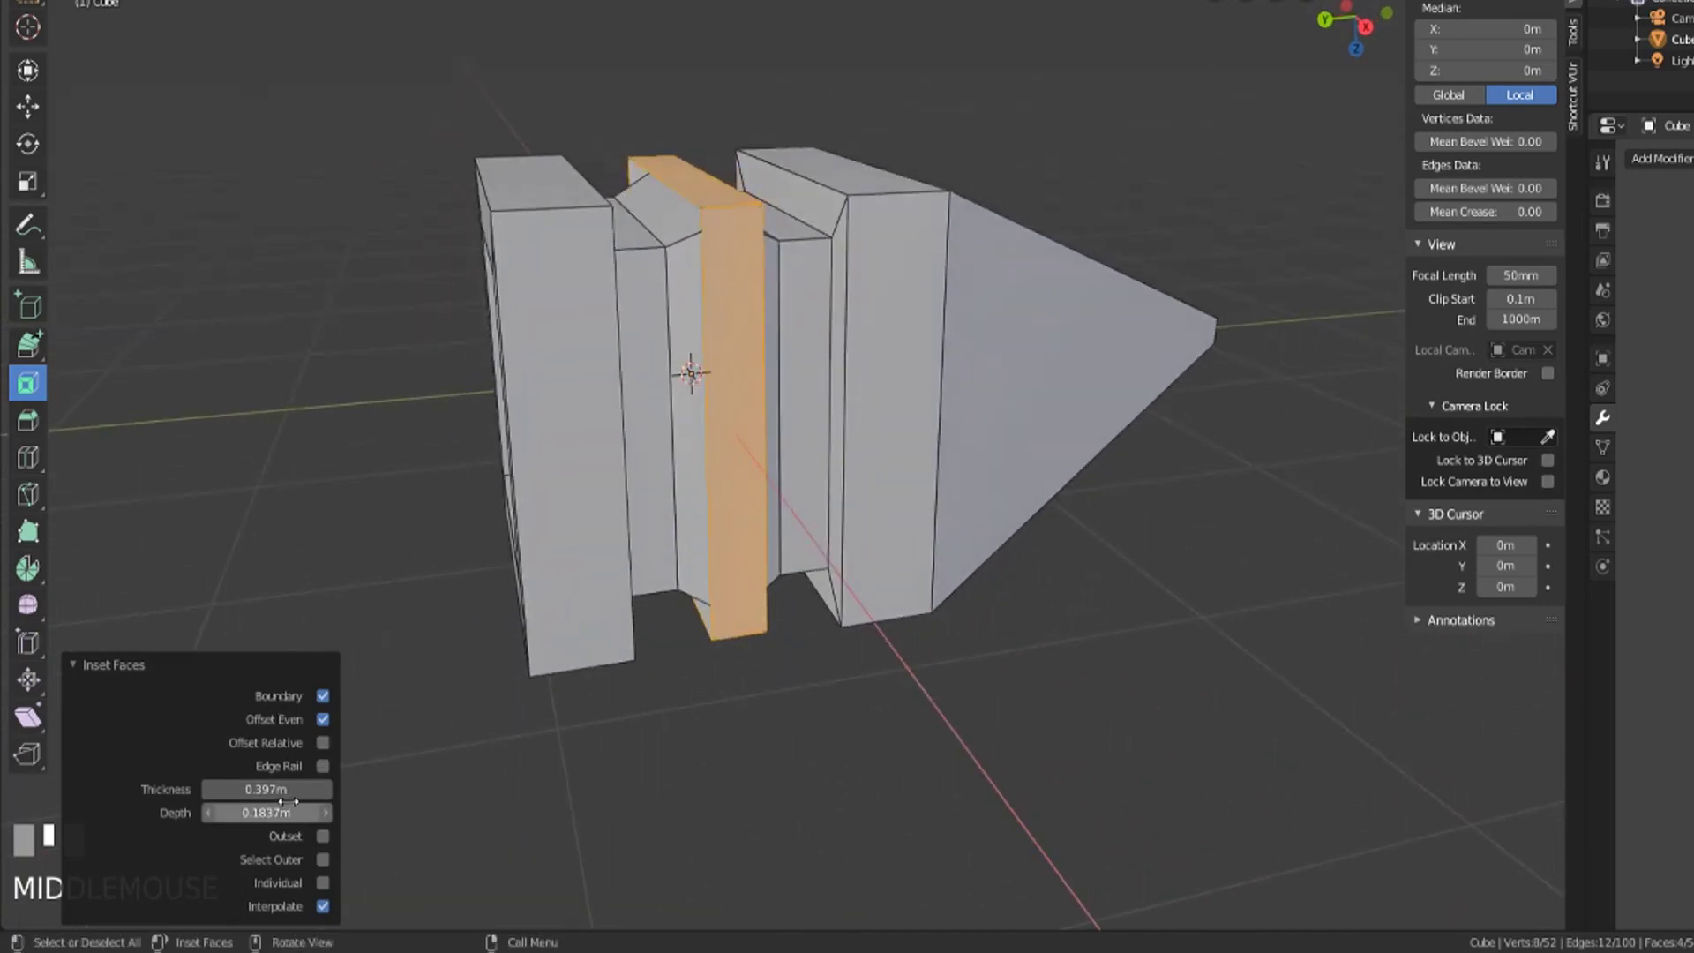
pyautogui.moveTo(280, 789); pyautogui.dragTo(221, 788)
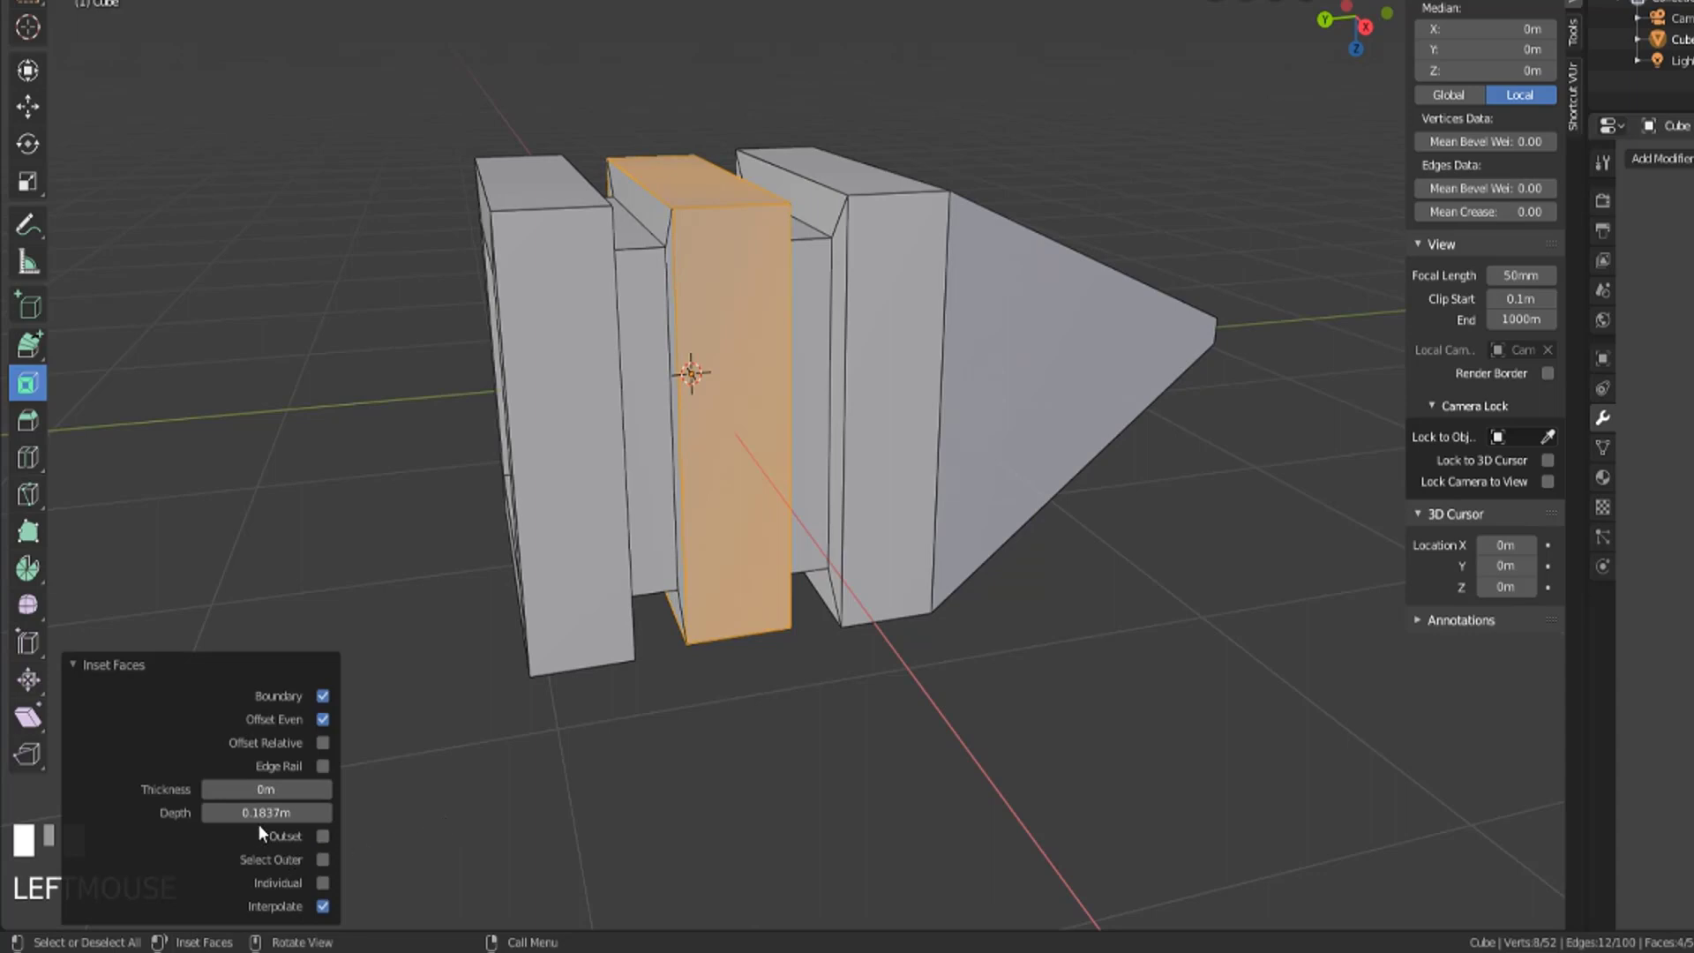
# Raise the inset Depth to about 0.7067 m, pushing the face out into a long block
pyautogui.moveTo(260, 817); pyautogui.dragTo(292, 806)
pyautogui.scroll(-2, 759, 662)
pyautogui.moveTo(759, 662)
pyautogui.mouseDown(button='middle')
pyautogui.moveTo(673, 677)
pyautogui.moveTo(802, 612)
pyautogui.moveTo(779, 658)
pyautogui.mouseUp(button='middle')
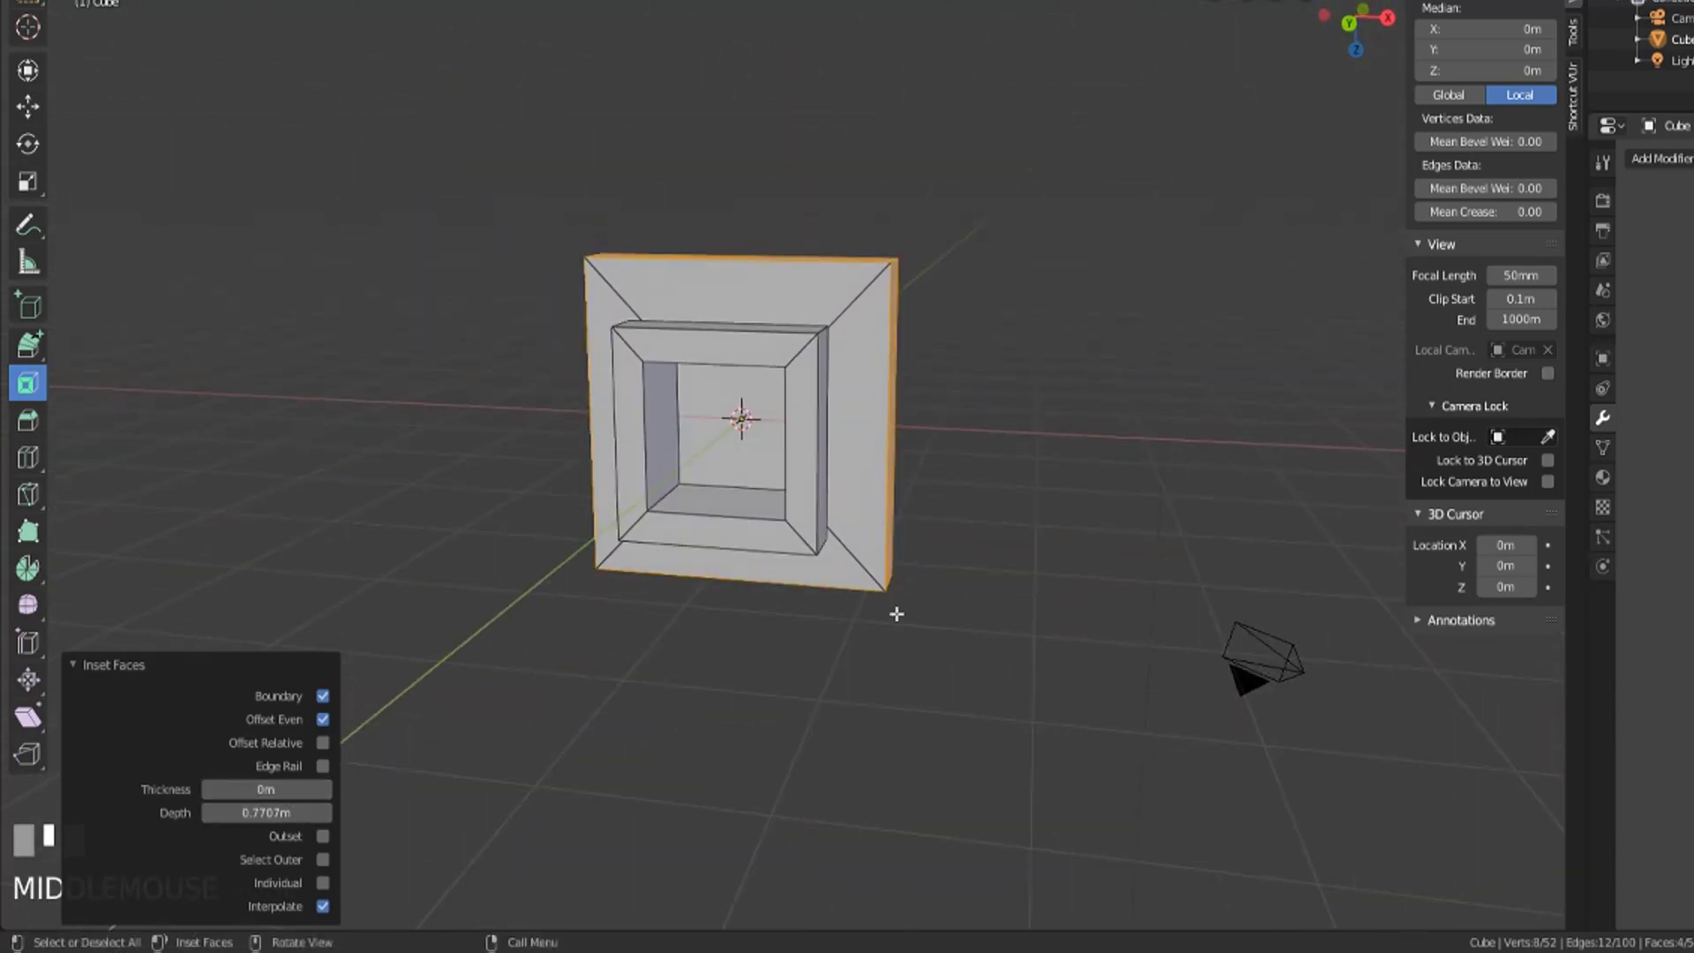
pyautogui.moveTo(264, 813); pyautogui.dragTo(308, 812)
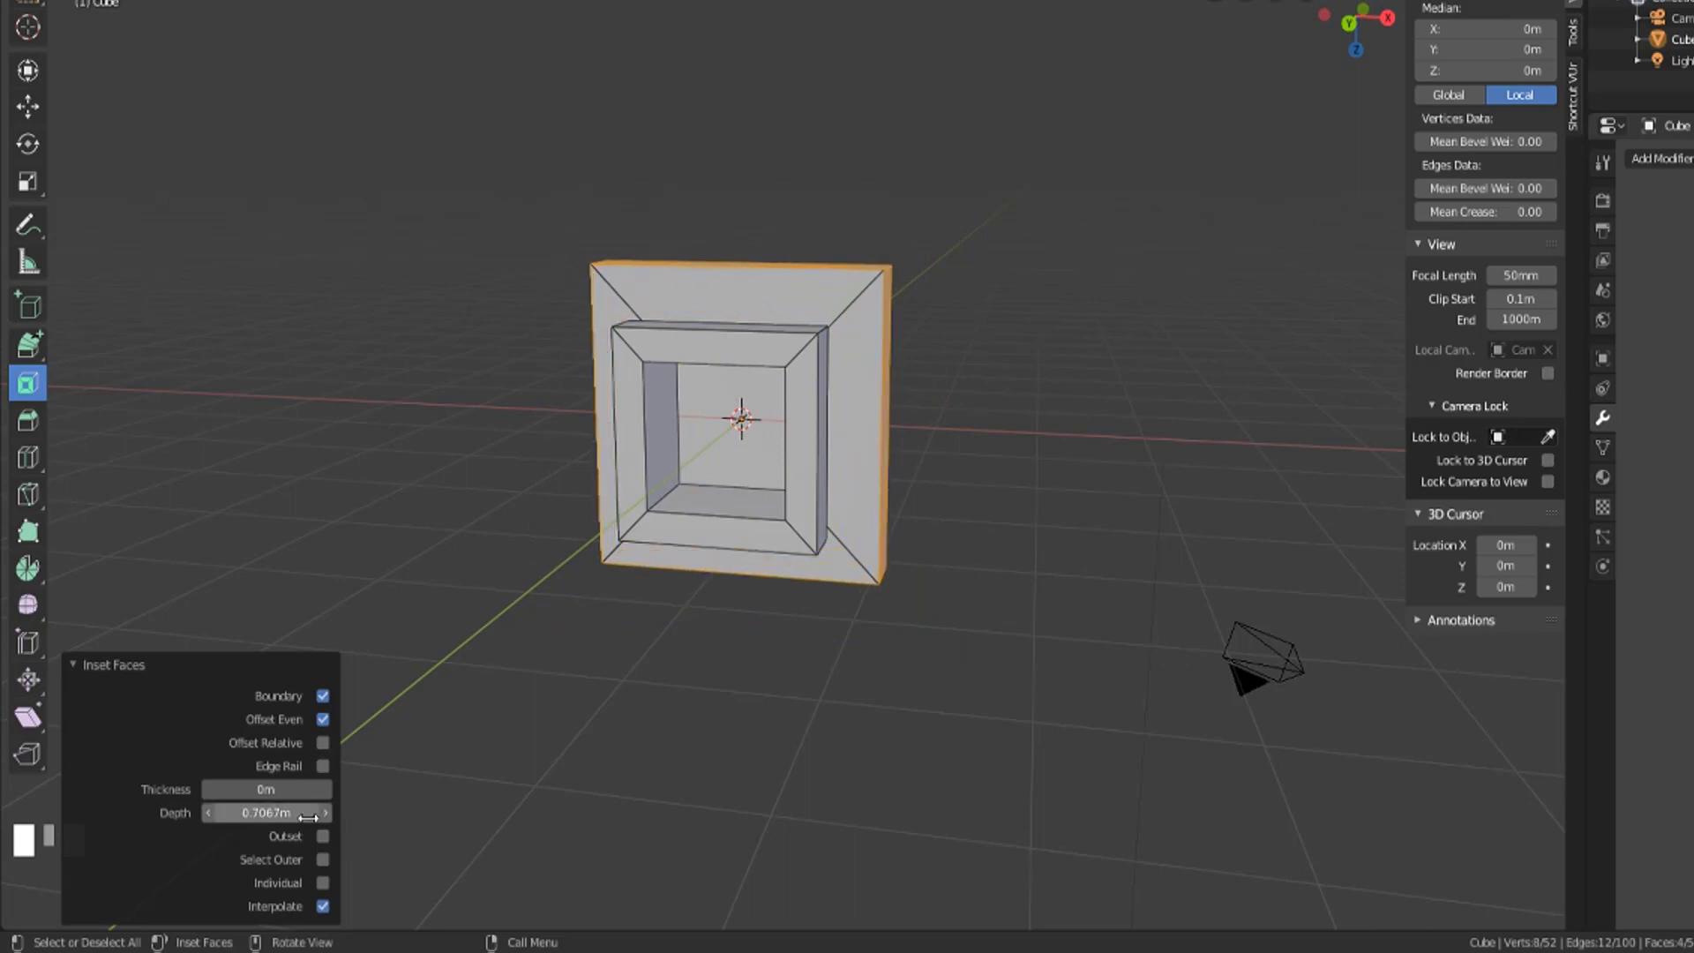
# Inset the left end block's top, slanted, side strip and front faces together
pyautogui.click(323, 837)
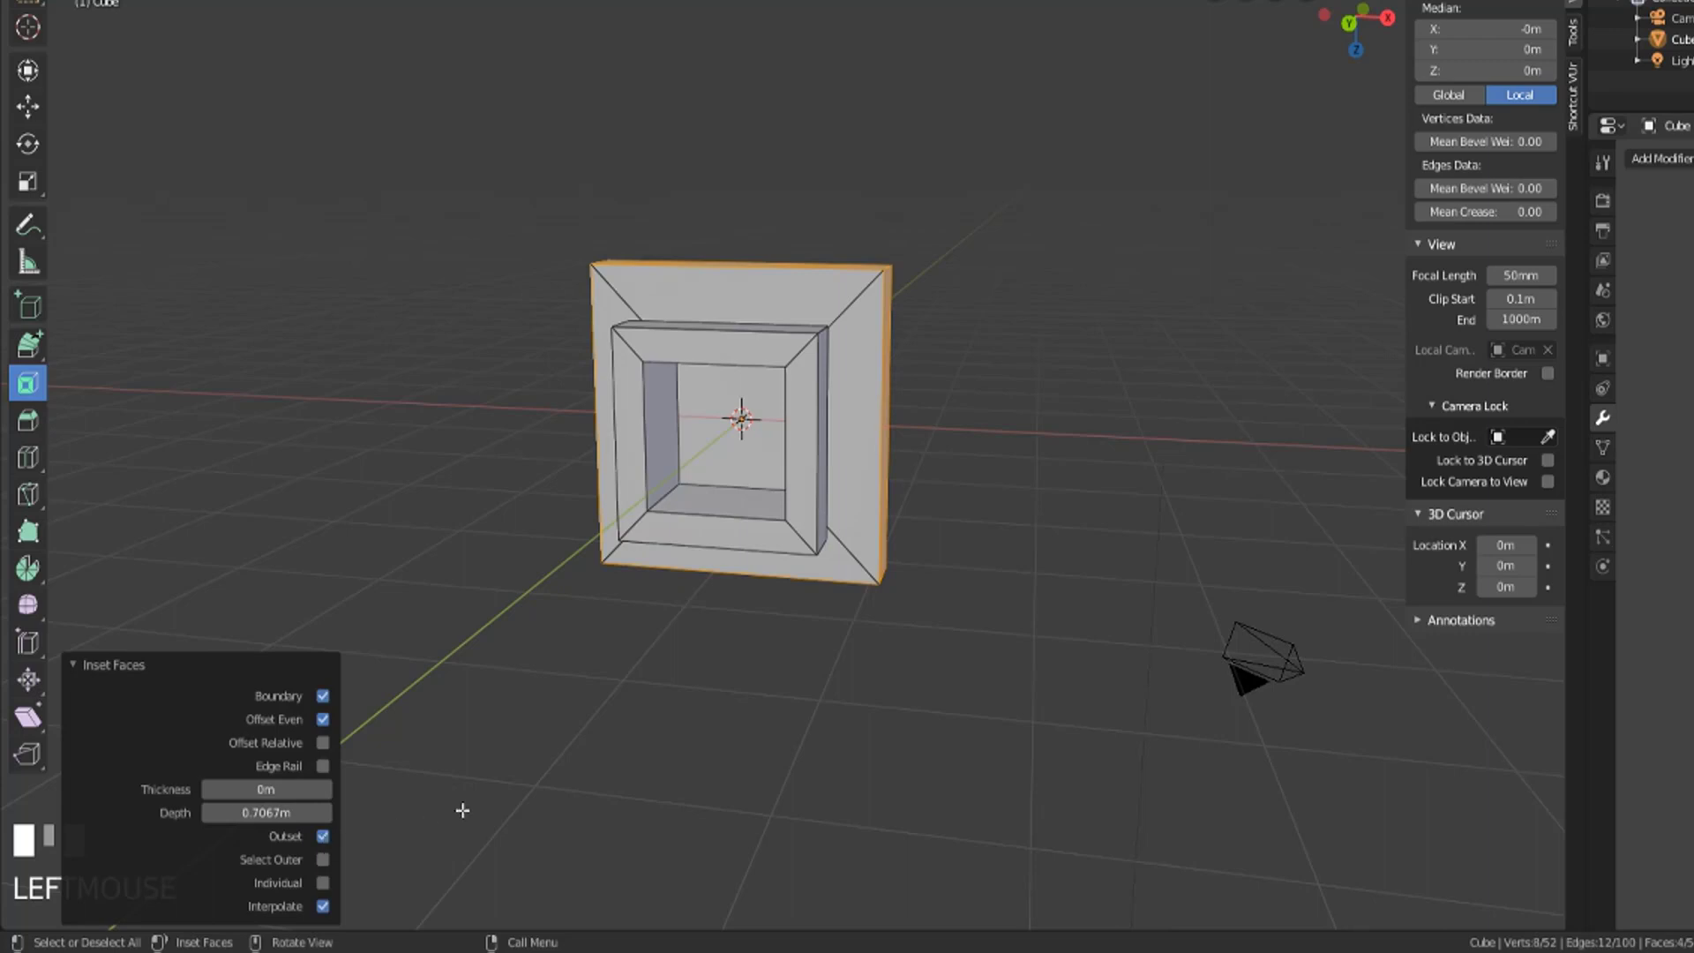
pyautogui.moveTo(968, 556); pyautogui.dragTo(533, 201, button='middle')
pyautogui.click(557, 155)
pyautogui.keyDown('shift'); pyautogui.click(573, 221); pyautogui.keyUp('shift')
pyautogui.keyDown('shift'); pyautogui.click(548, 277); pyautogui.keyUp('shift')
pyautogui.keyDown('shift'); pyautogui.click(544, 408); pyautogui.keyUp('shift')
pyautogui.moveTo(593, 557); pyautogui.dragTo(698, 532)
# Set the 0.068 m inset to Outset with Select Outer enabled, forming an outward rim
pyautogui.click(323, 837)
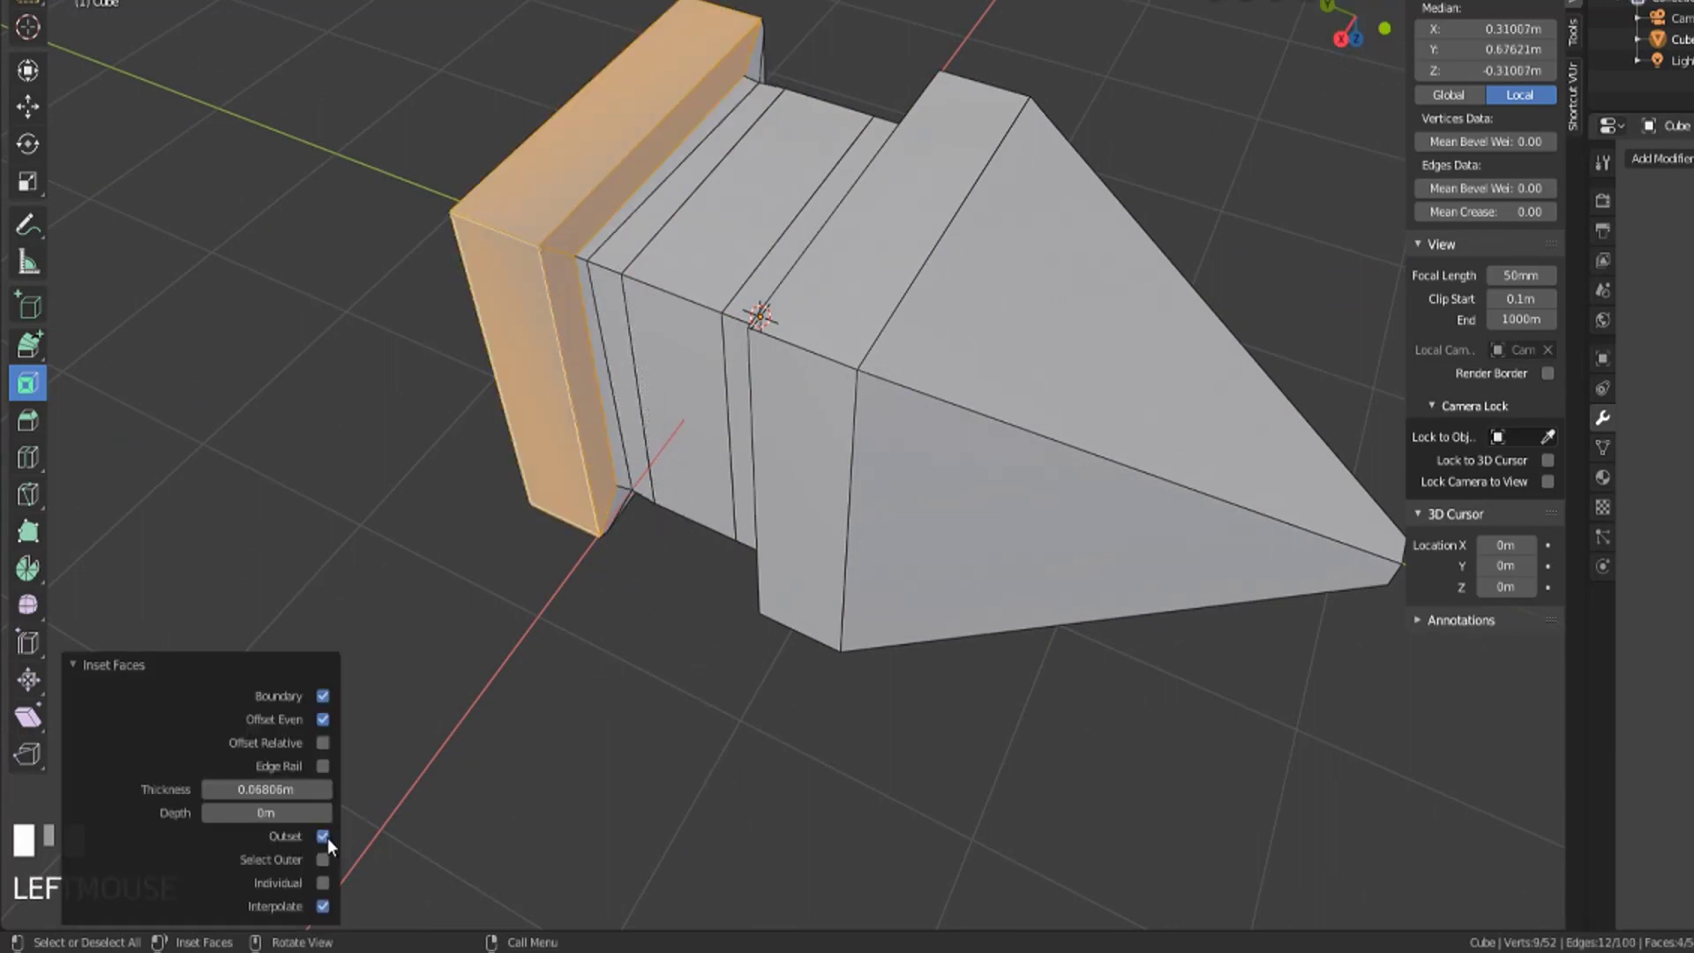
pyautogui.moveTo(617, 521)
pyautogui.mouseDown(button='middle')
pyautogui.moveTo(680, 388)
pyautogui.moveTo(756, 456)
pyautogui.moveTo(618, 512)
pyautogui.mouseUp(button='middle')
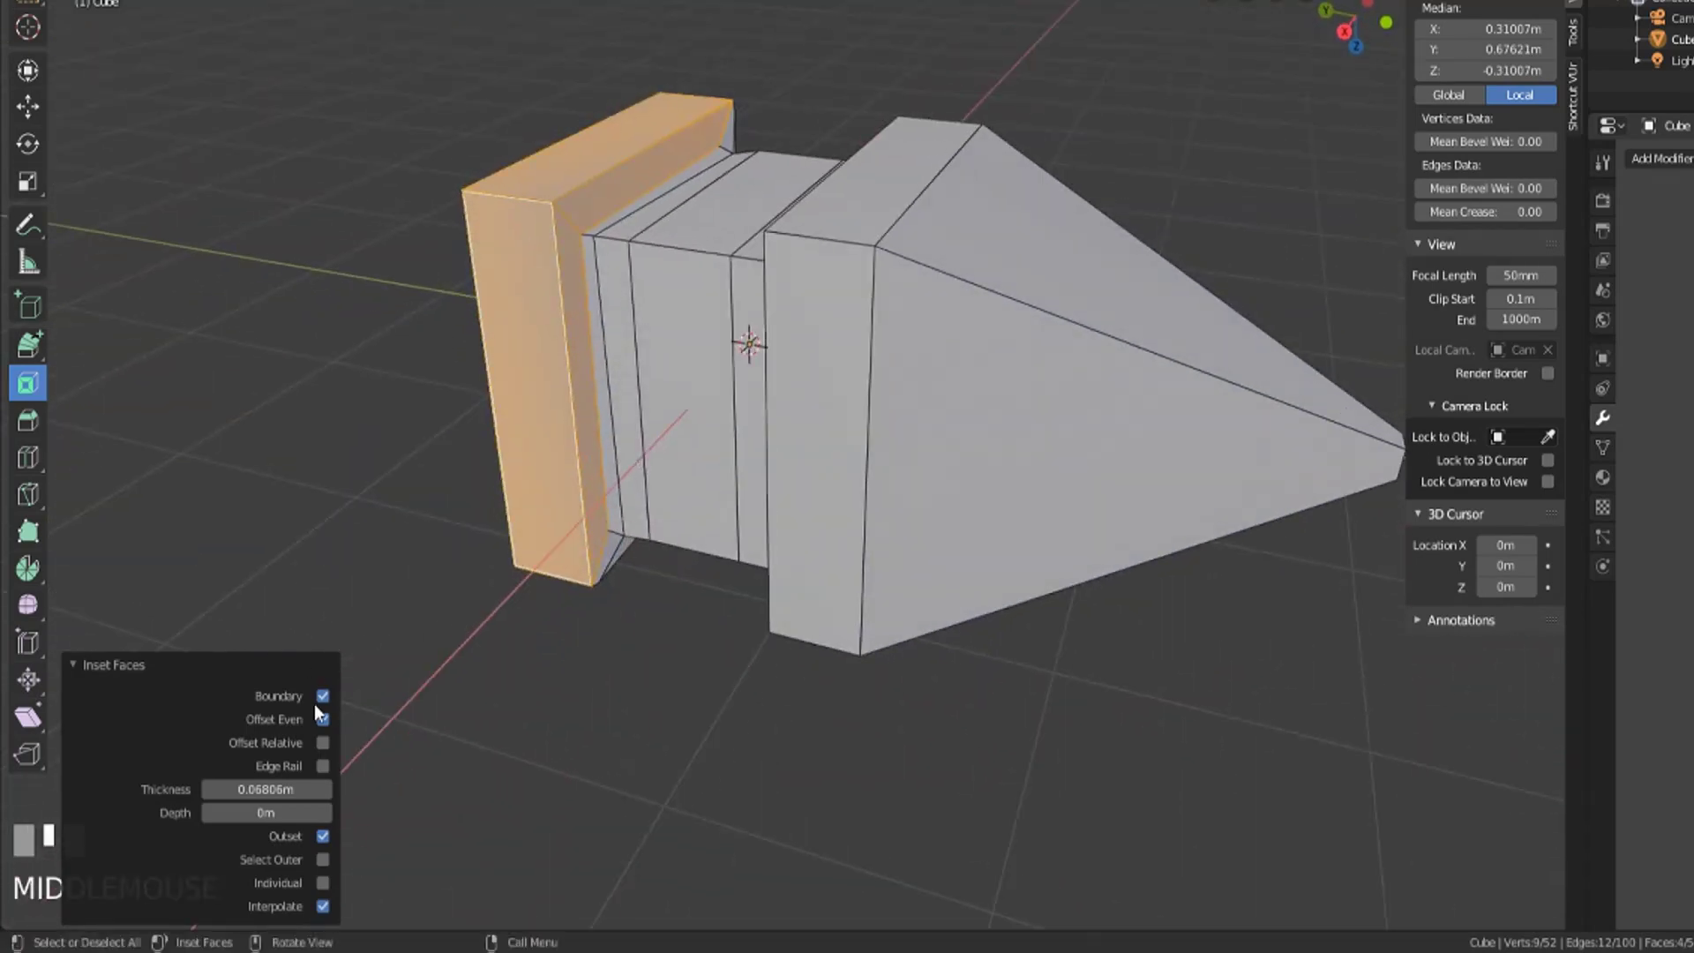
pyautogui.click(323, 836)
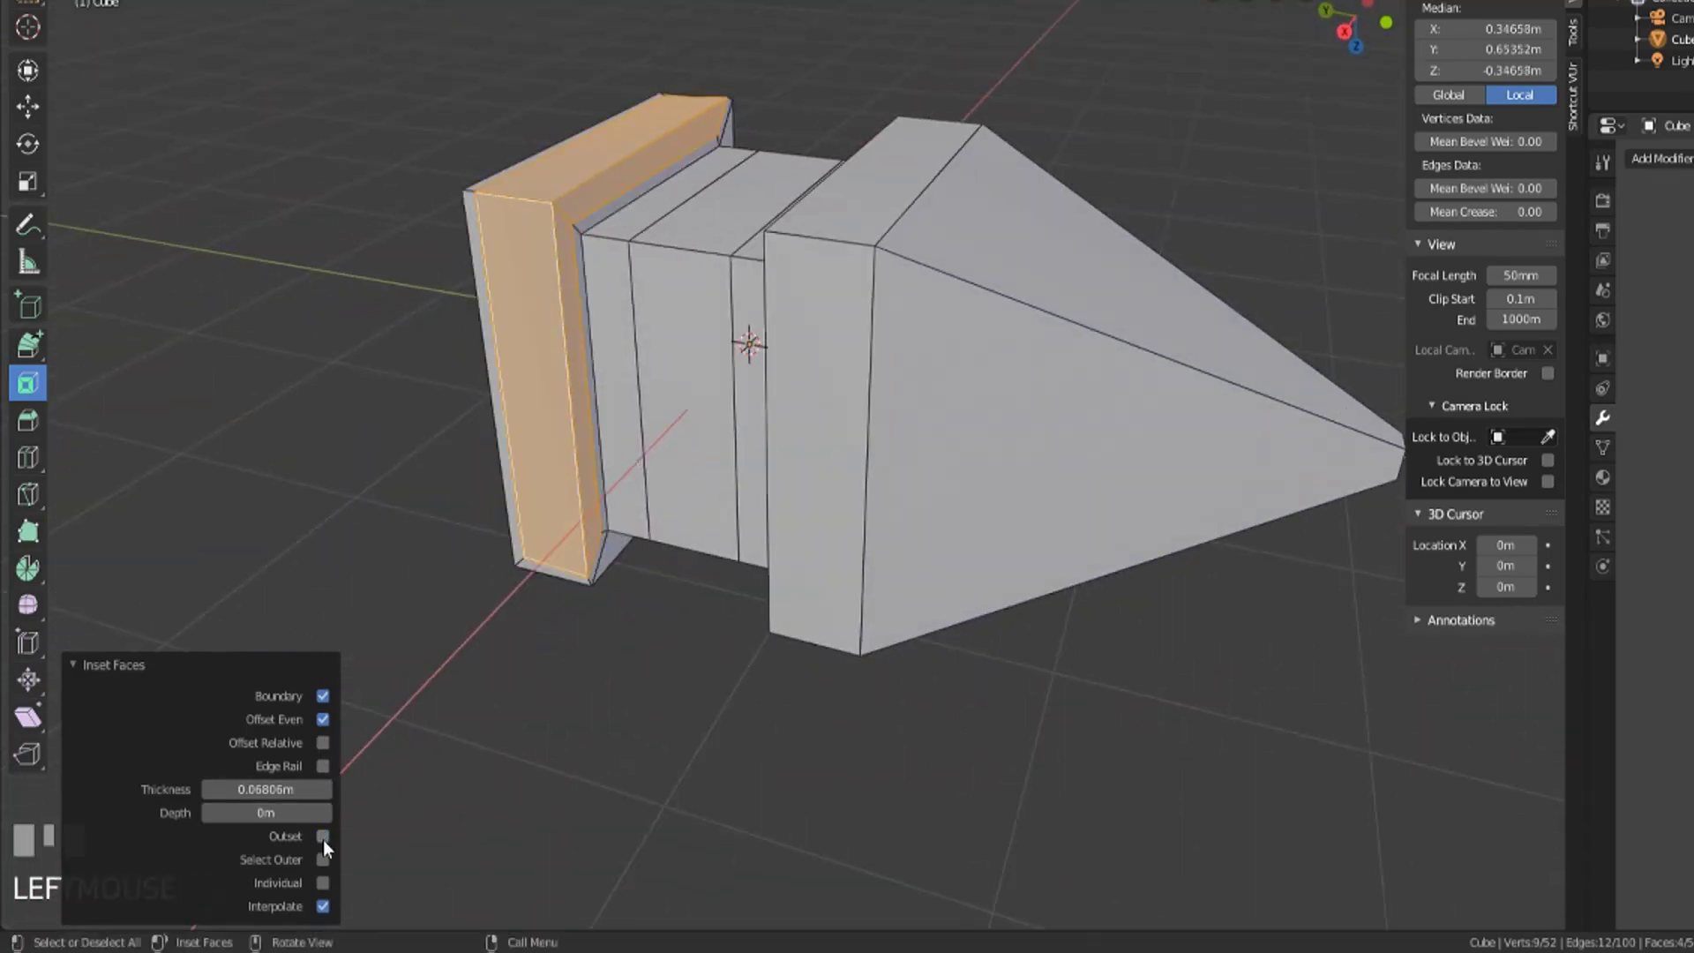
pyautogui.click(323, 836)
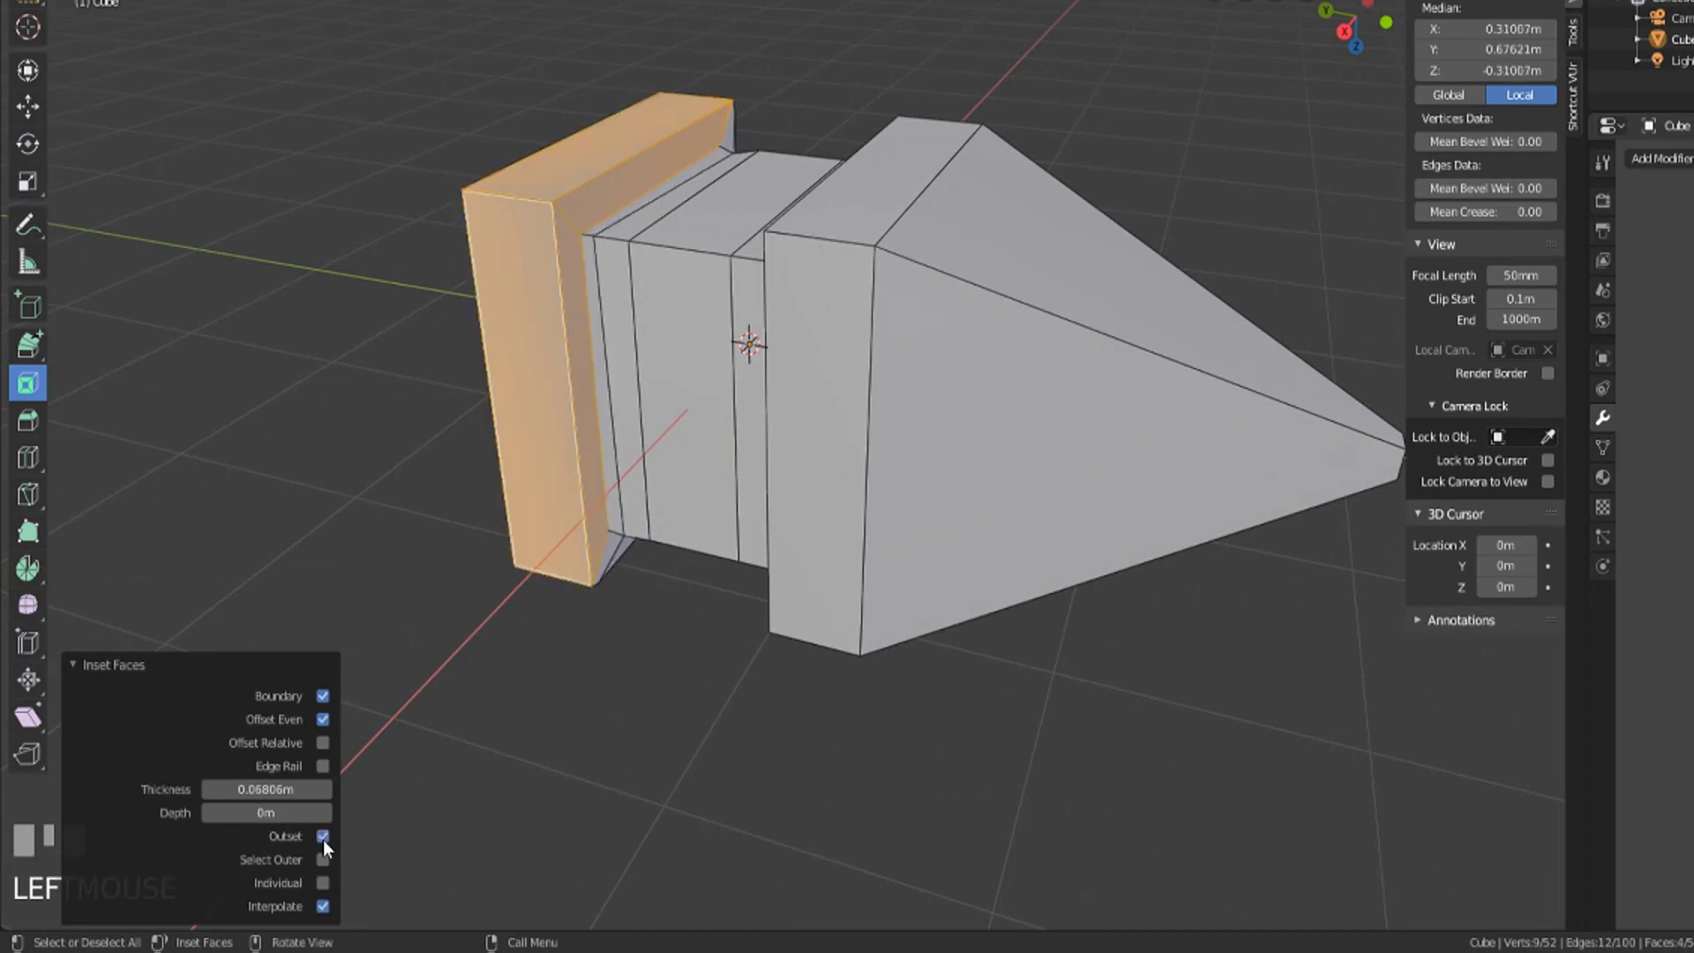
pyautogui.click(323, 837)
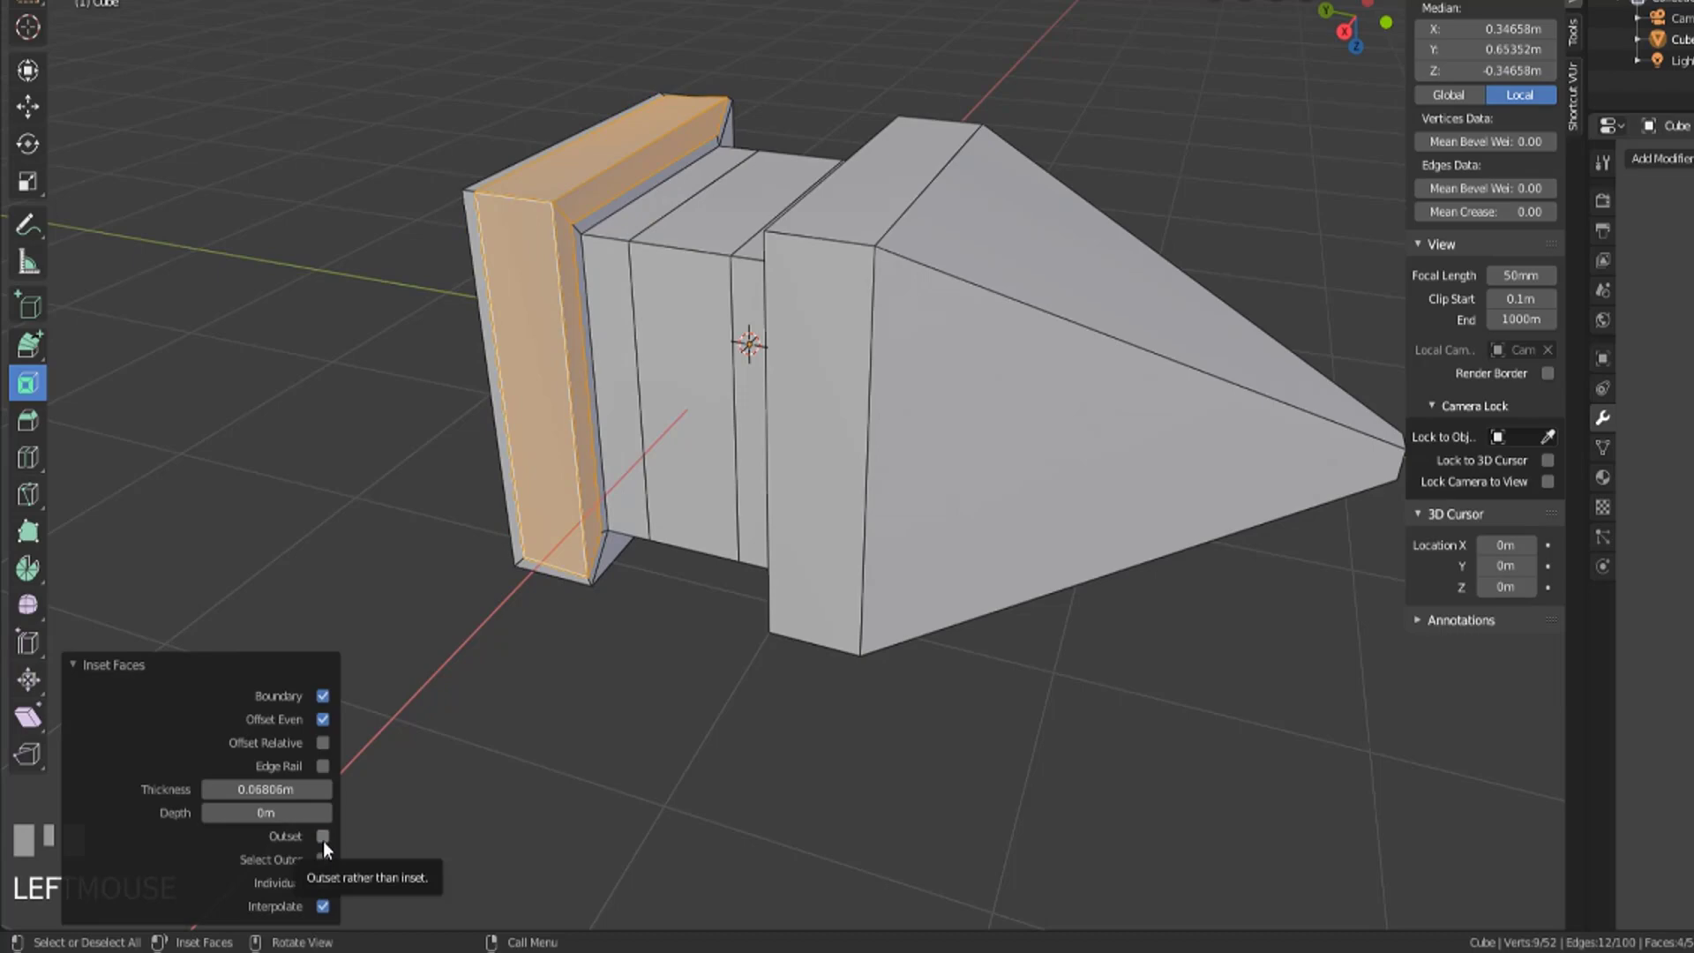
pyautogui.click(323, 859)
pyautogui.moveTo(673, 474); pyautogui.dragTo(652, 554, button='middle')
pyautogui.click(323, 836)
pyautogui.moveTo(423, 776); pyautogui.dragTo(743, 682, button='middle')
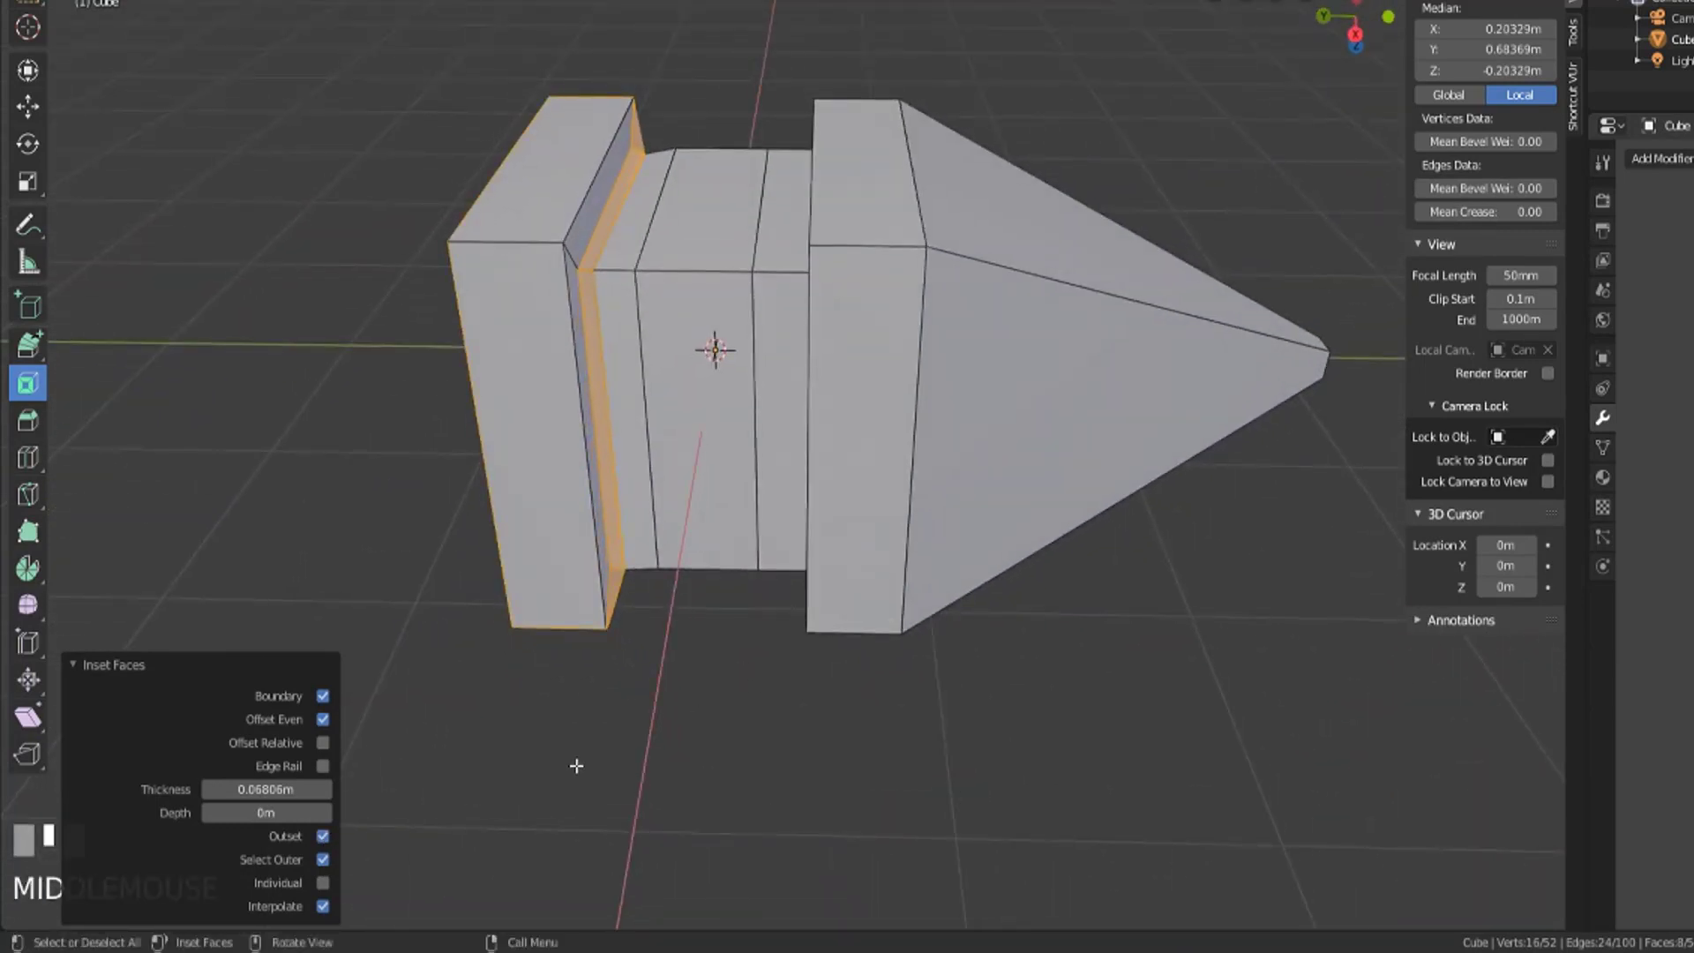
# Select the middle section's vertical face loop and inset it outward with 0.5136 m depth
pyautogui.click(323, 883)
pyautogui.moveTo(702, 564); pyautogui.dragTo(663, 366, button='middle')
pyautogui.click(714, 206)
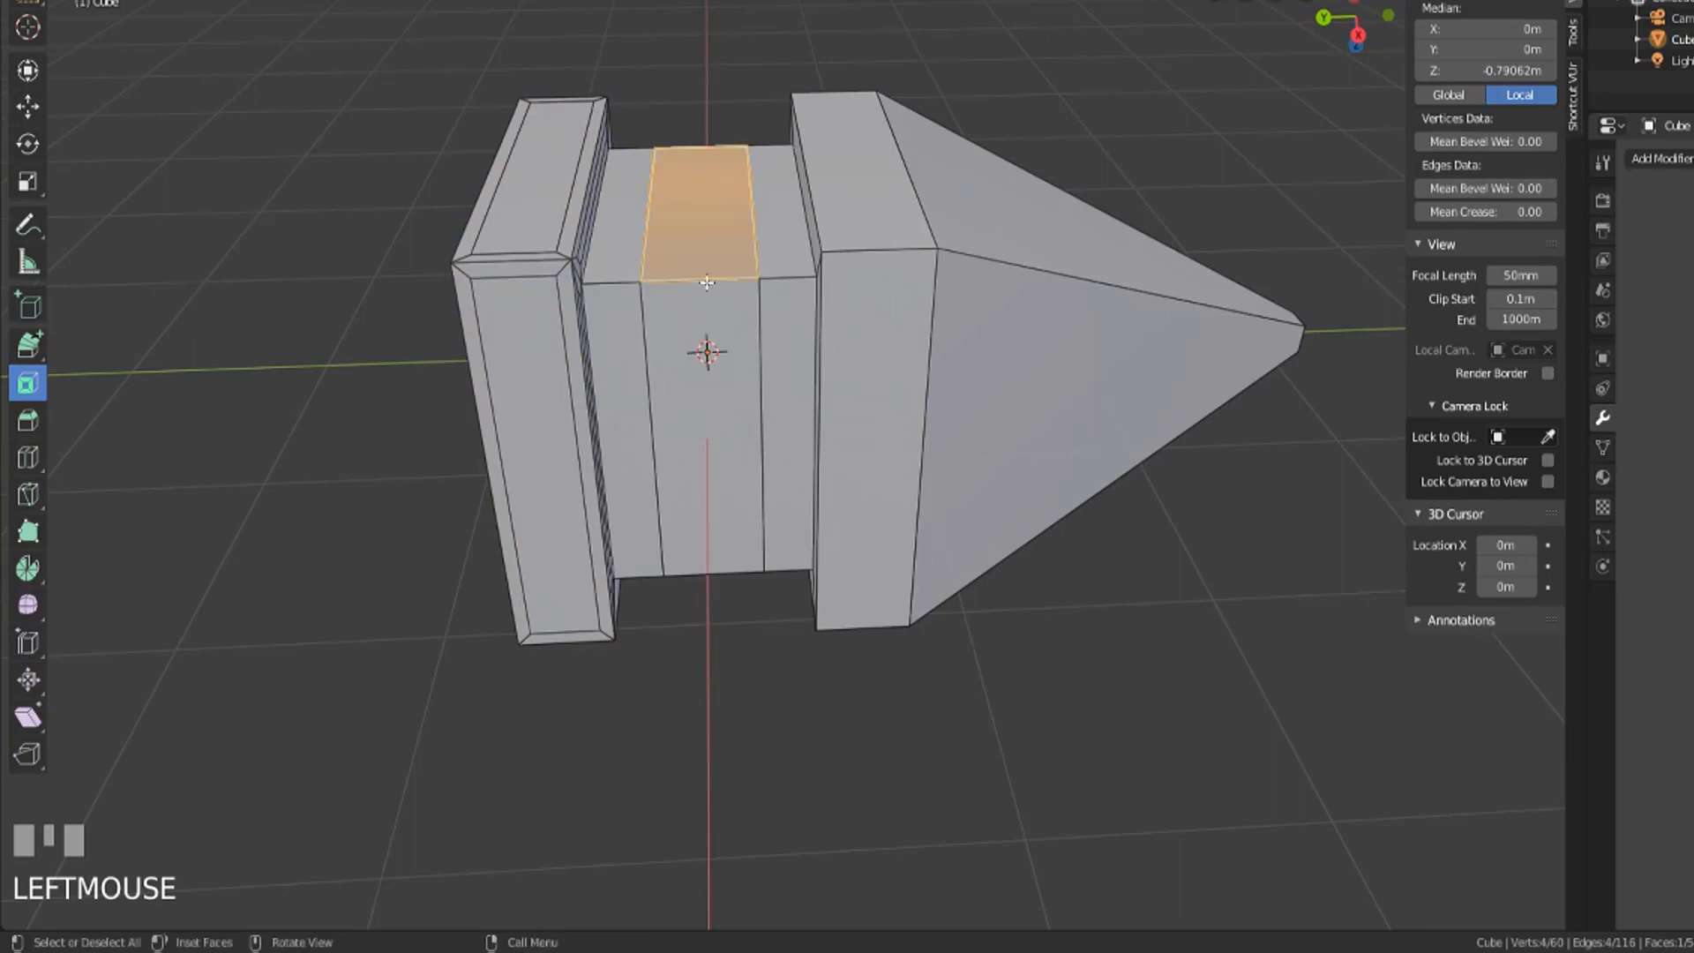
pyautogui.keyDown('alt'); pyautogui.click(697, 350); pyautogui.keyUp('alt')
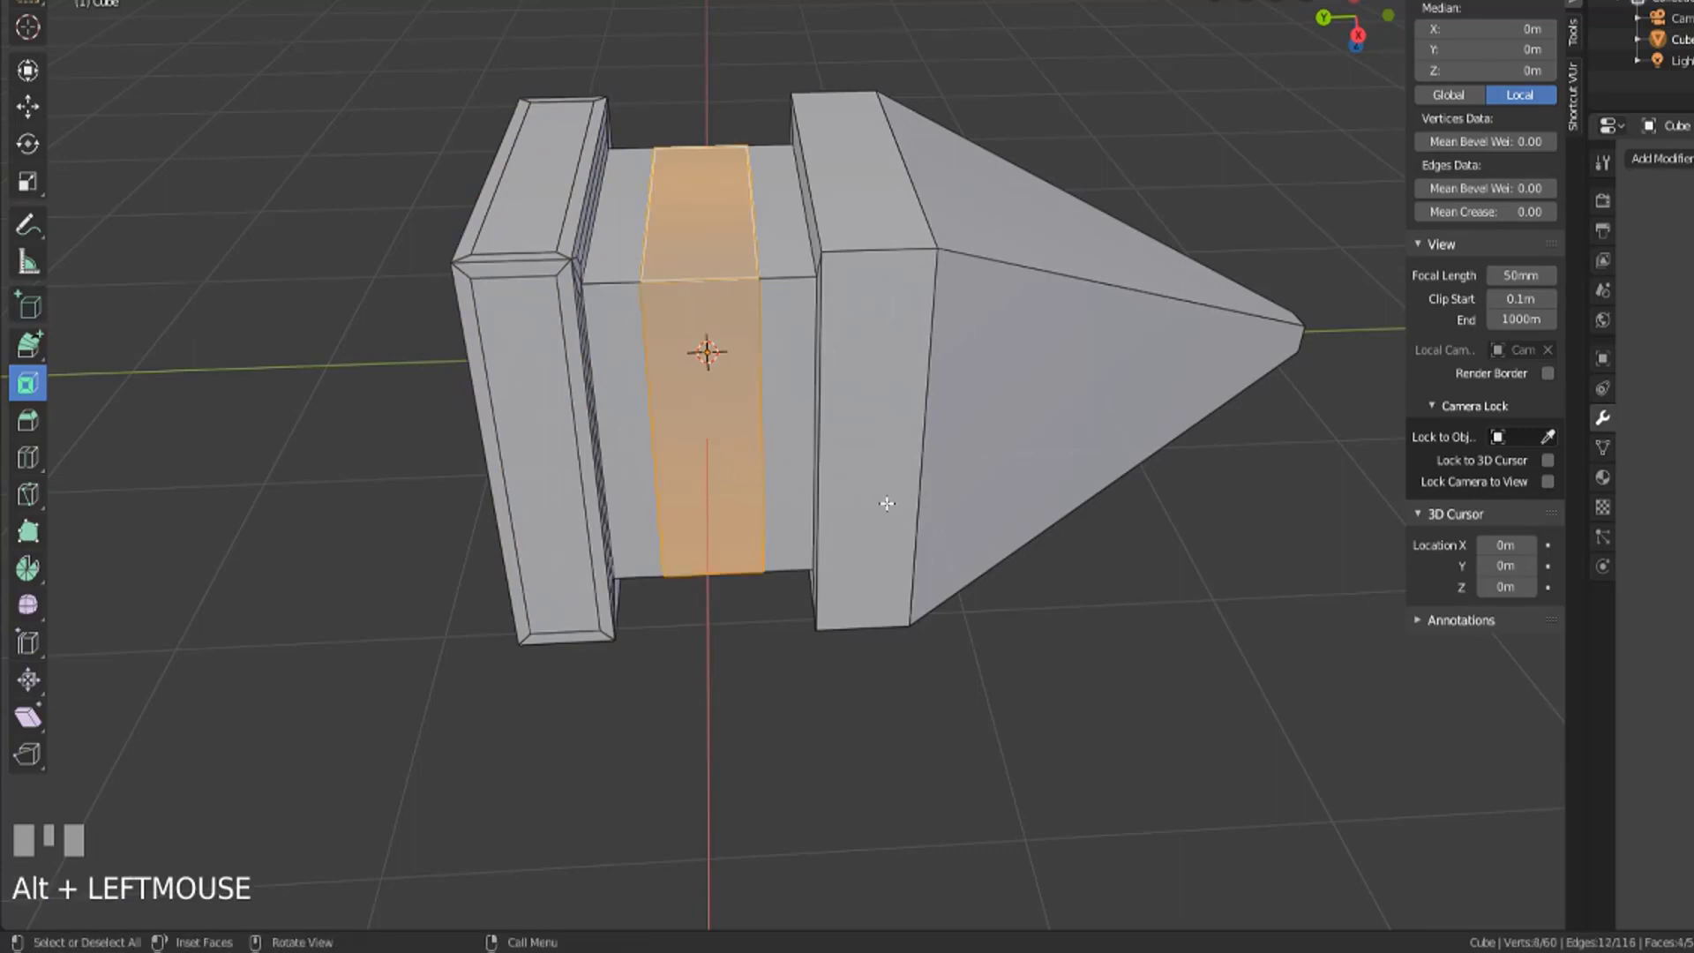
pyautogui.moveTo(893, 512); pyautogui.dragTo(1006, 632)
# Enable Individual so each face of the loop extrudes separately by 0.5136 m
pyautogui.scroll(-2, 586, 794)
pyautogui.moveTo(585, 795); pyautogui.dragTo(767, 737, button='middle')
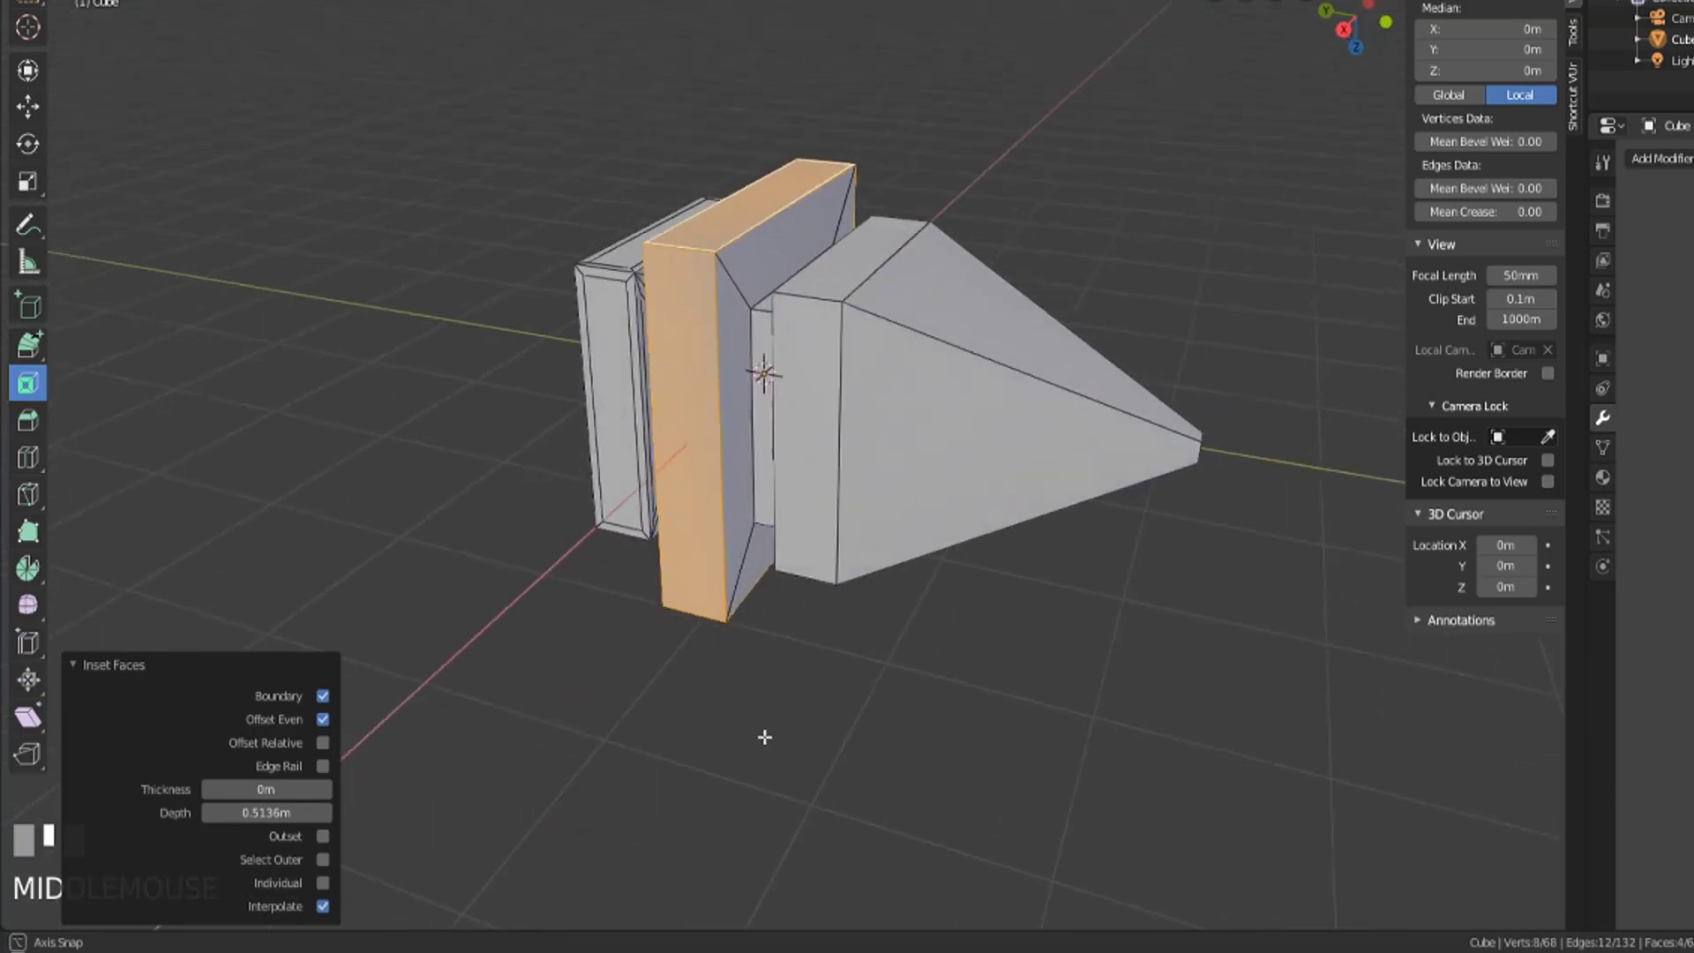
pyautogui.click(323, 882)
pyautogui.moveTo(807, 579); pyautogui.dragTo(741, 594, button='middle')
pyautogui.scroll(2, 759, 567)
pyautogui.scroll(-3, 862, 612)
pyautogui.scroll(4, 1030, 588)
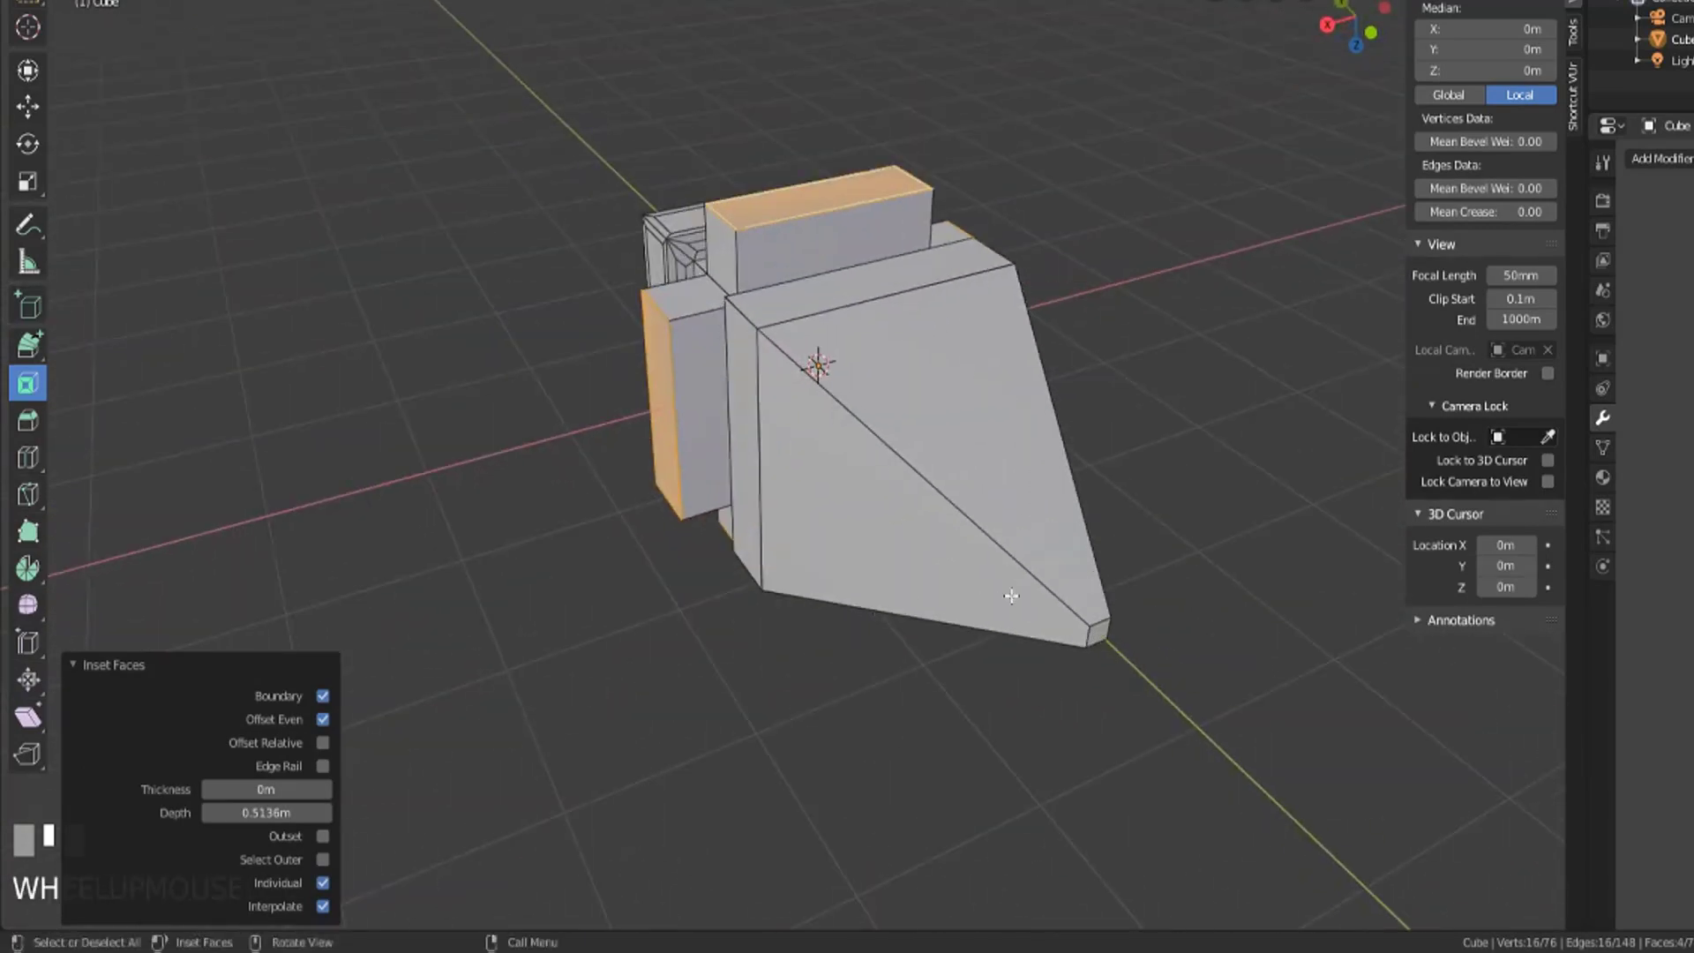
pyautogui.moveTo(1030, 588); pyautogui.dragTo(766, 568, button='middle')
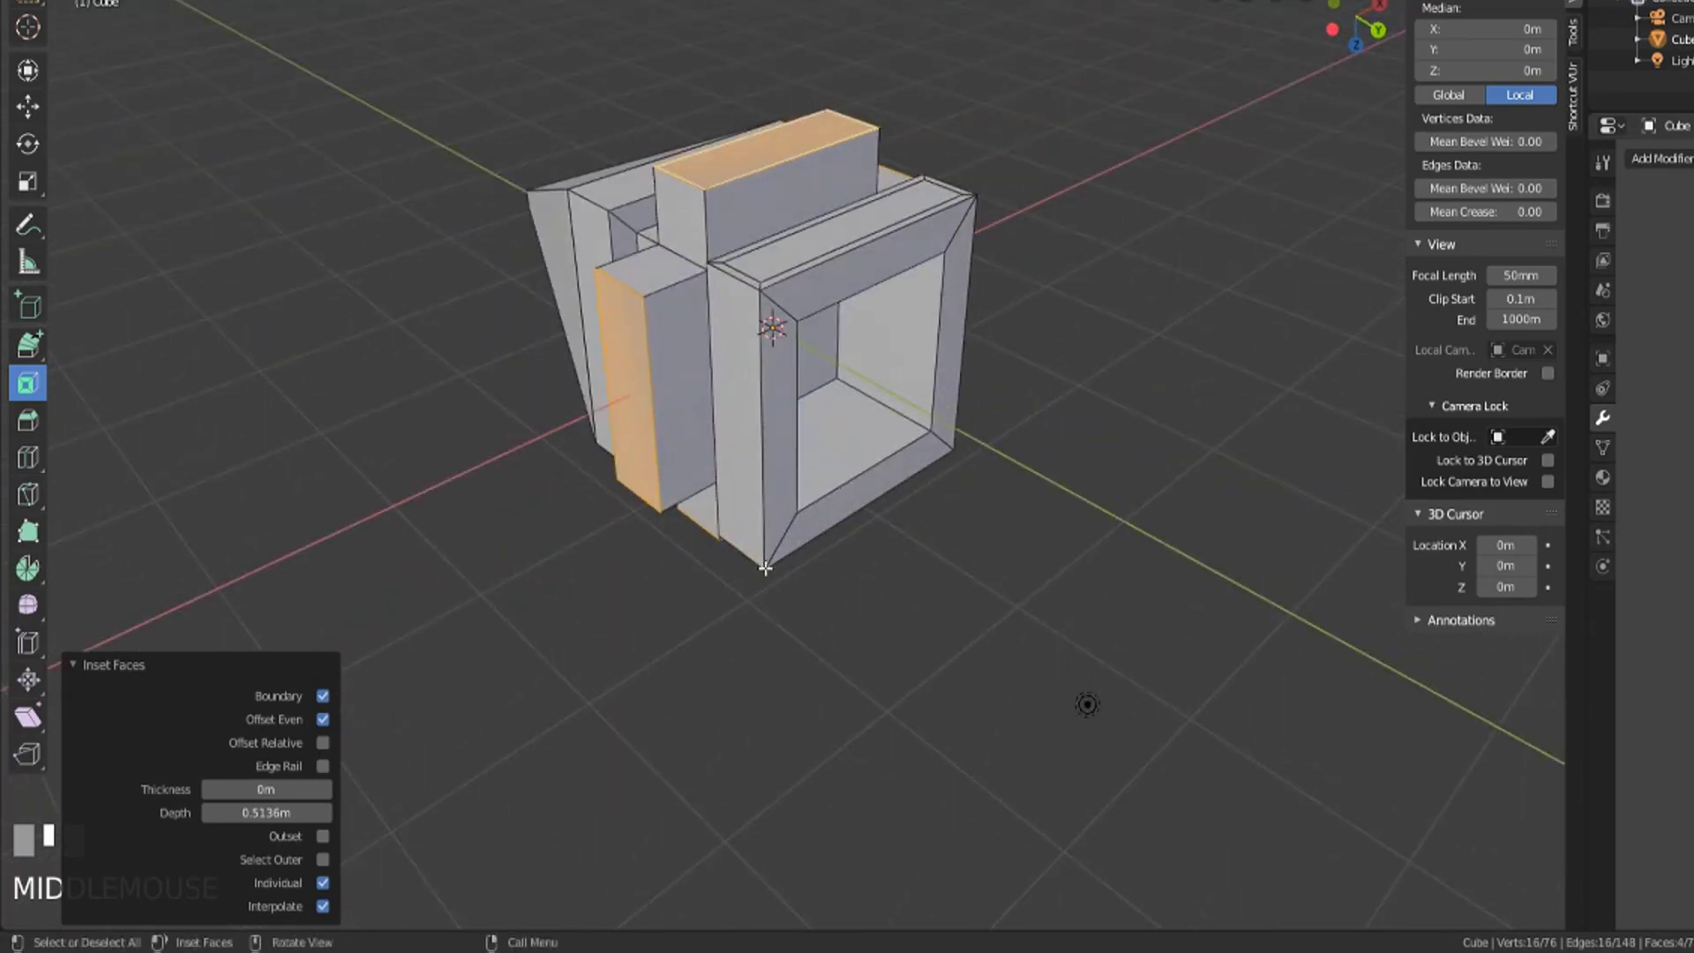